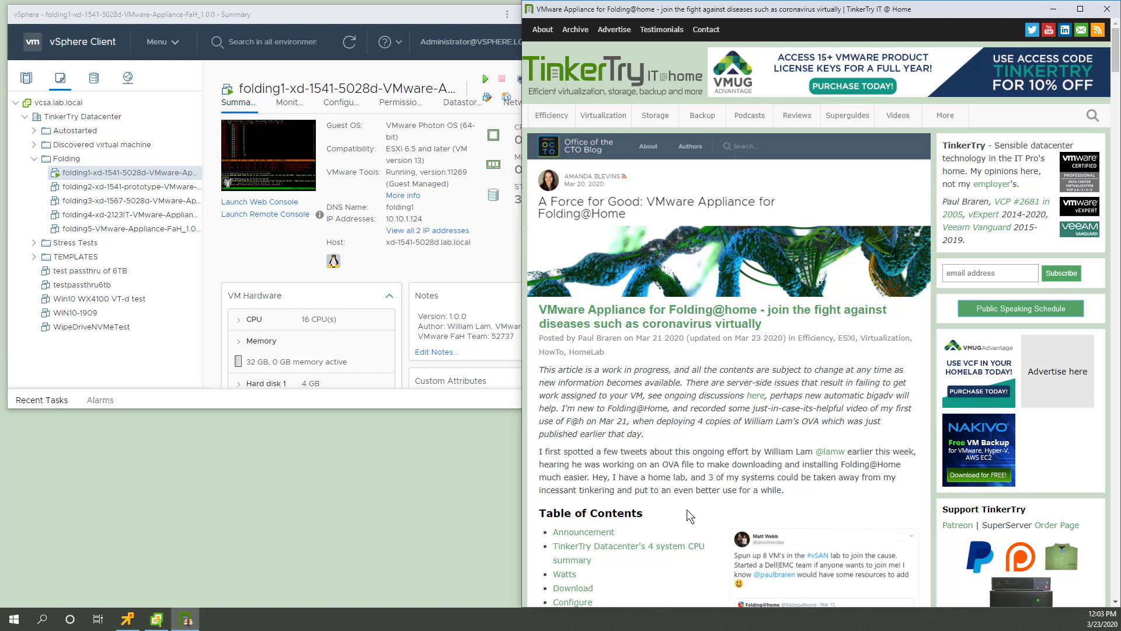
Step: Jump to the article's Configure section, then minimize the blog to reveal vSphere Client
{"action": "scroll", "coordinate": [687, 509], "scroll_direction": "down", "scroll_amount": 2}
{"action": "left_click", "coordinate": [586, 529]}
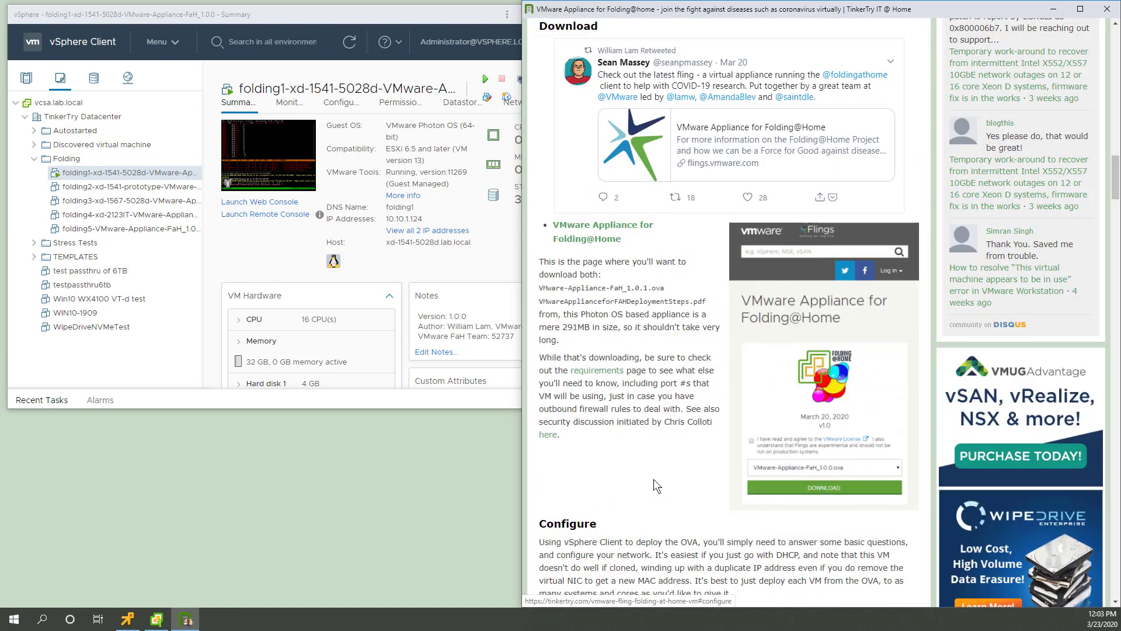
{"action": "left_click", "coordinate": [1054, 9]}
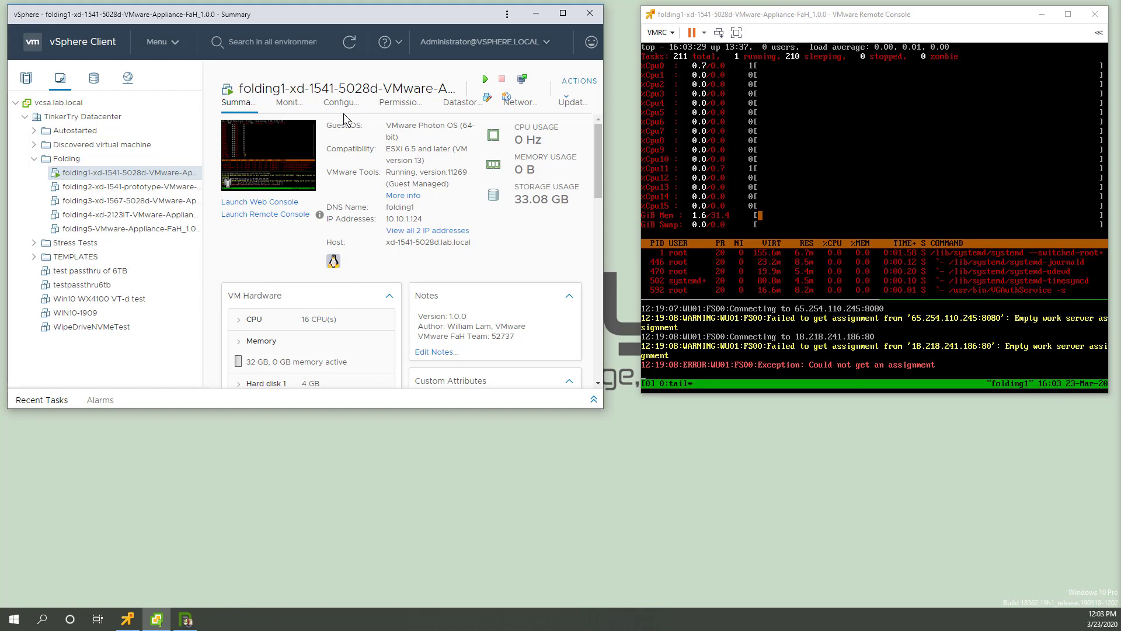
Step: Maximize vSphere and show folding1's Monitor performance overview charts for the Last day
{"action": "left_click", "coordinate": [289, 103]}
{"action": "left_click", "coordinate": [562, 13]}
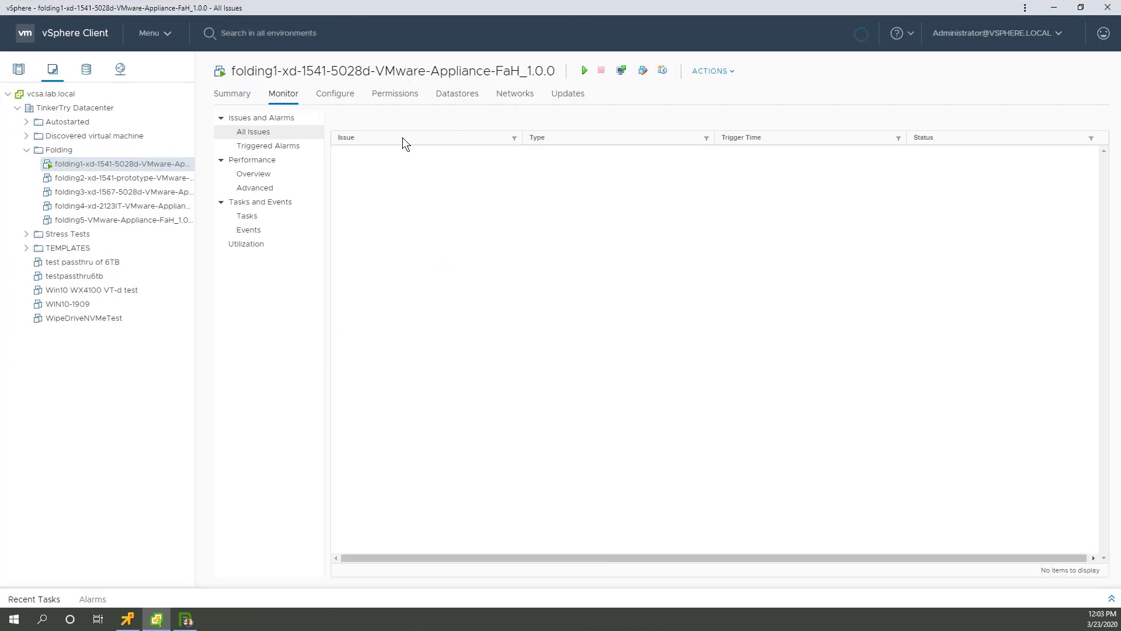
{"action": "left_click", "coordinate": [257, 174]}
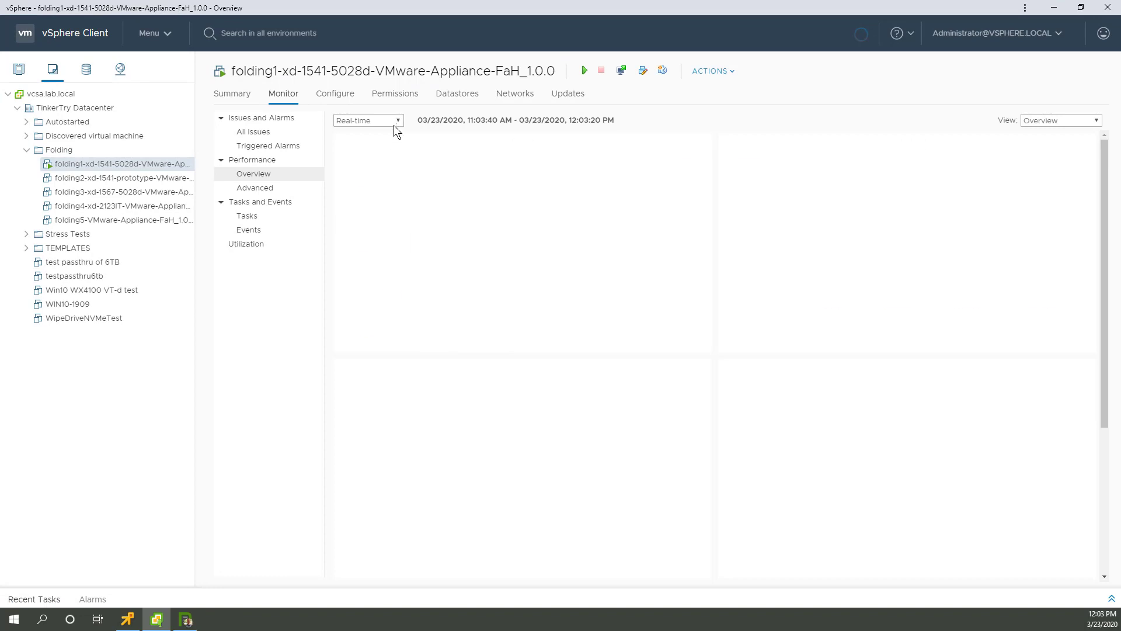
{"action": "left_click", "coordinate": [399, 124]}
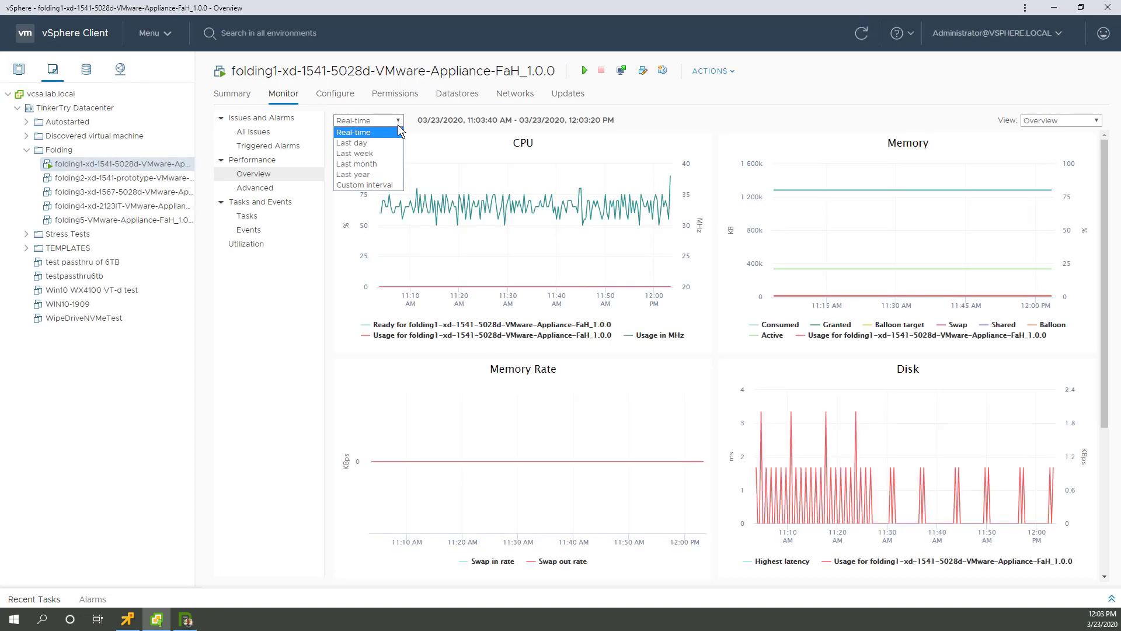
{"action": "left_click", "coordinate": [368, 143]}
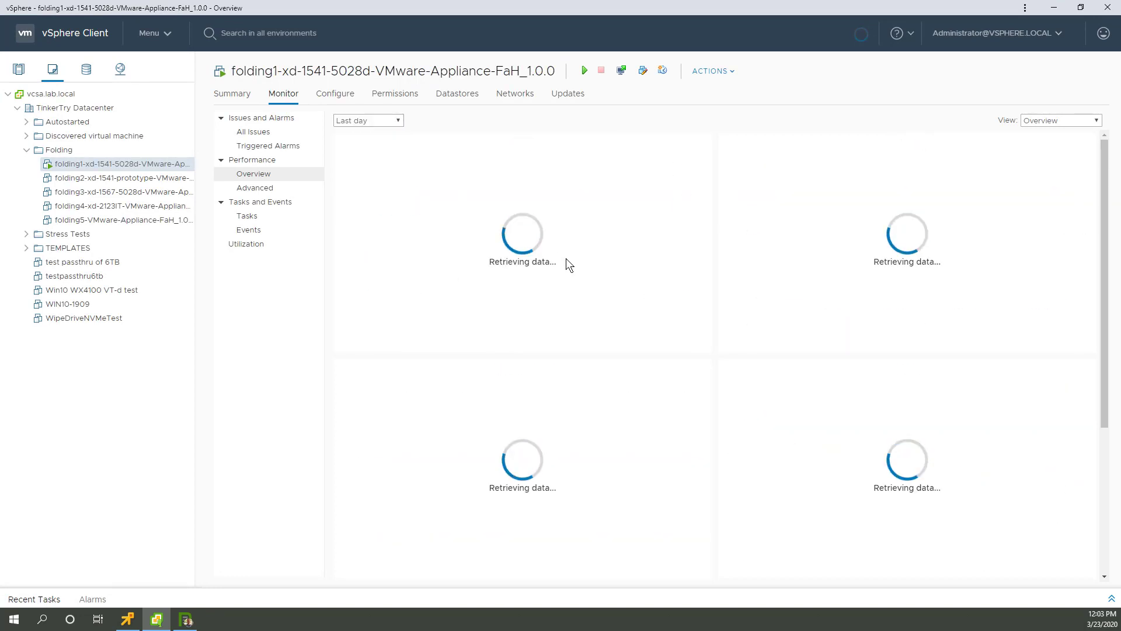
{"action": "mouse_move", "coordinate": [511, 190]}
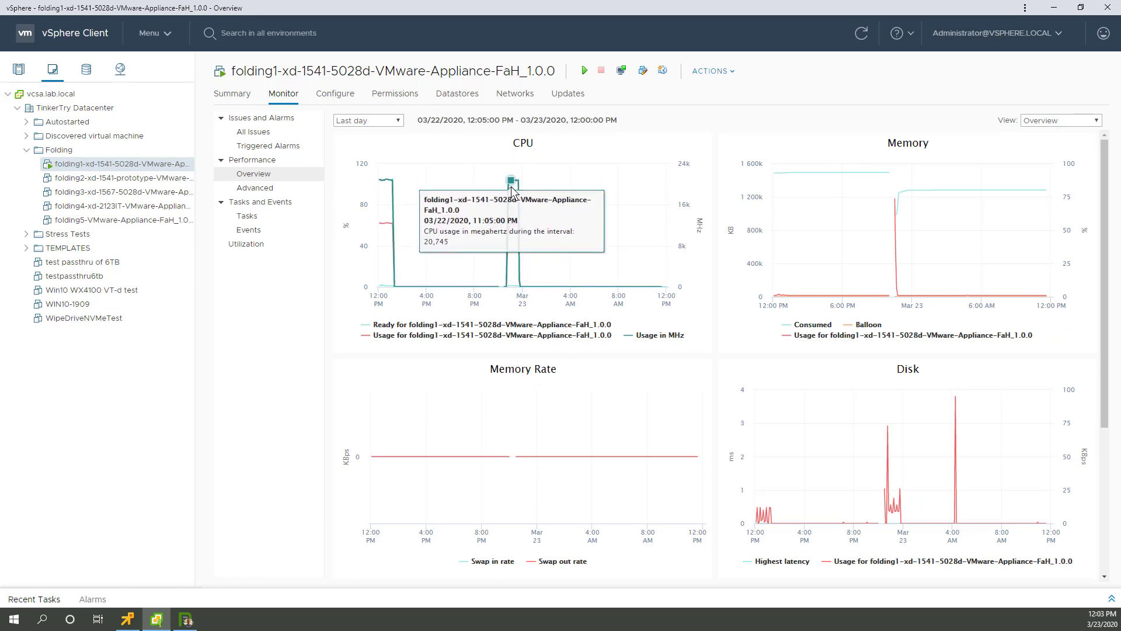
{"action": "mouse_move", "coordinate": [513, 242]}
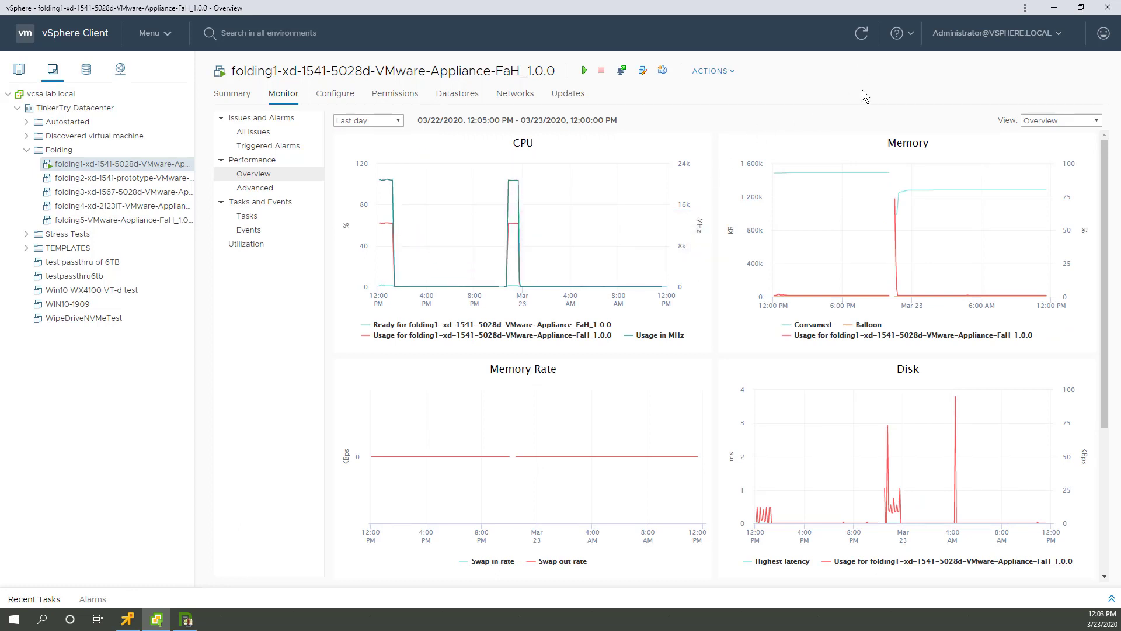
Step: Return to the TinkerTry article and open the Folding@Home appliance's v1.0.1 changelog on VMware Flings
{"action": "left_click", "coordinate": [1052, 11]}
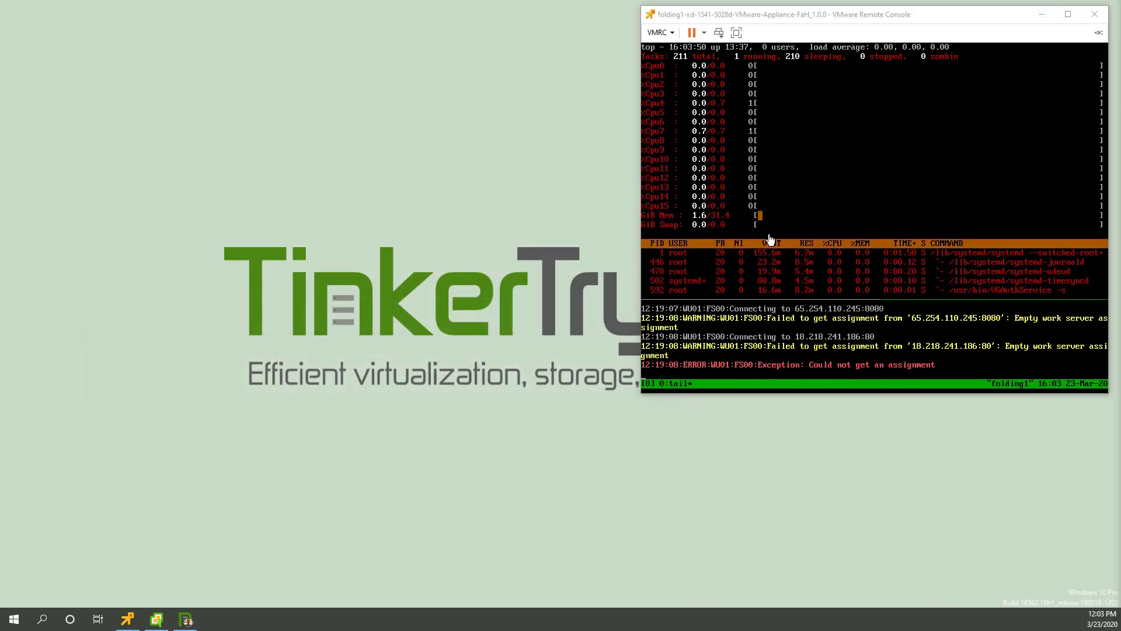
{"action": "left_click", "coordinate": [187, 618]}
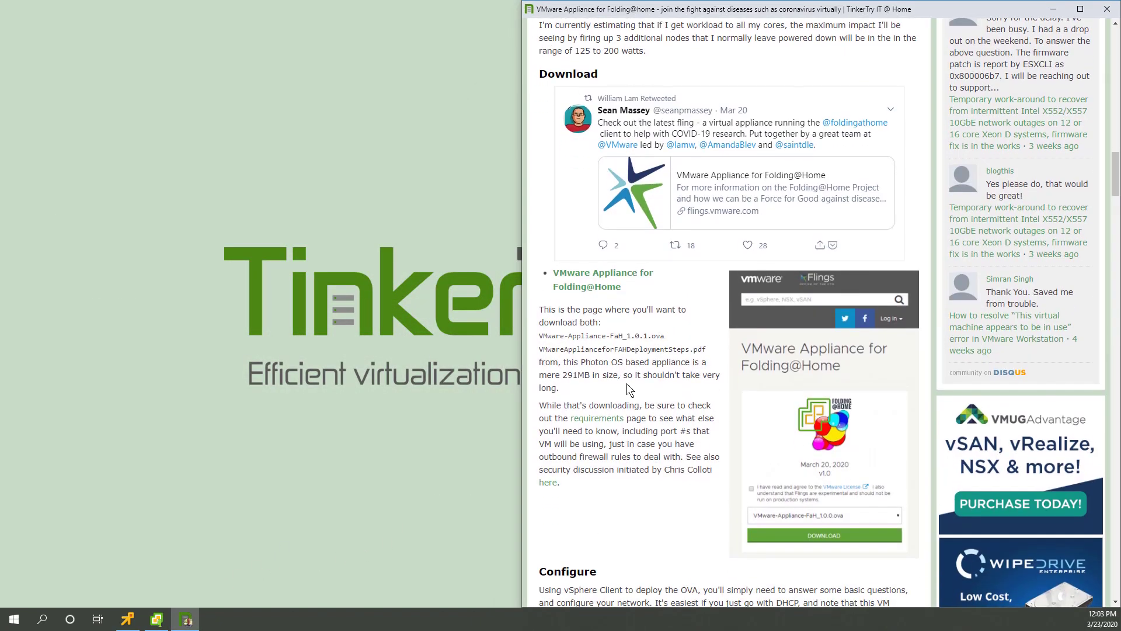
{"action": "scroll", "coordinate": [686, 419], "scroll_direction": "down", "scroll_amount": 15}
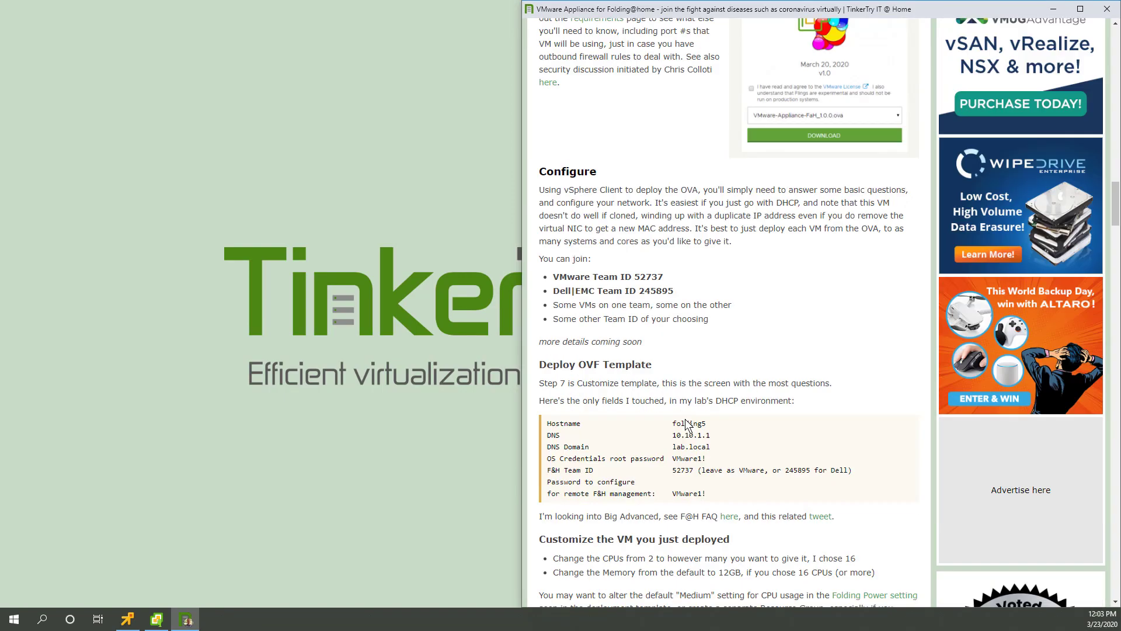
{"action": "scroll", "coordinate": [688, 419], "scroll_direction": "down", "scroll_amount": 2}
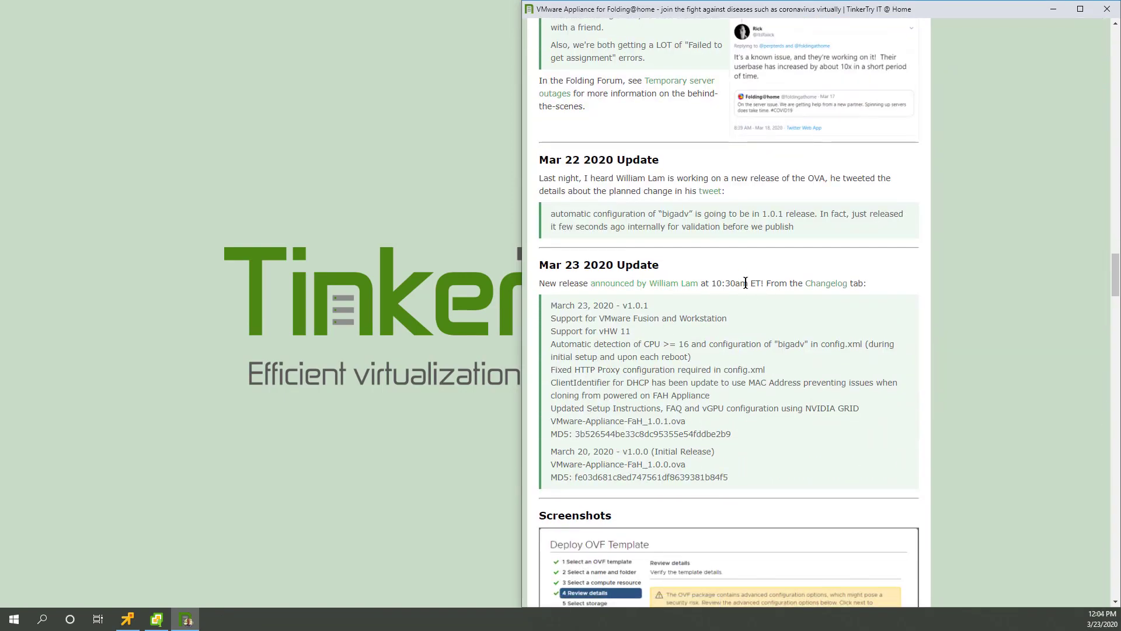
{"action": "left_click", "coordinate": [818, 286]}
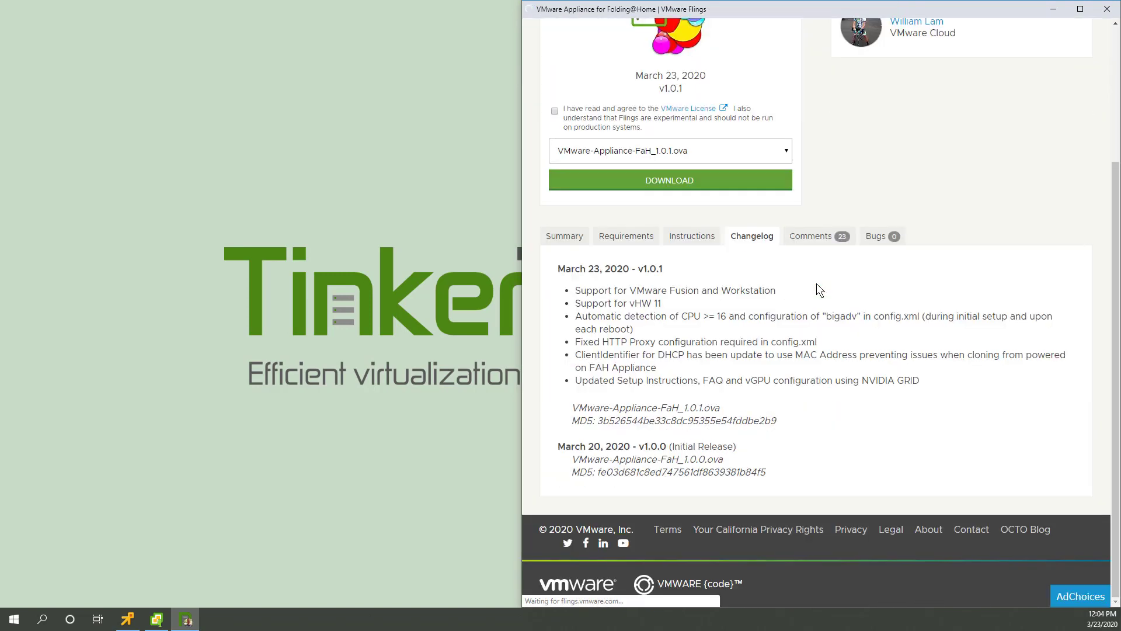
Step: Accept the licence, download VMware-Appliance-FaH_1.0.1.ova, and cancel the duplicate save
{"action": "double_click", "coordinate": [848, 317]}
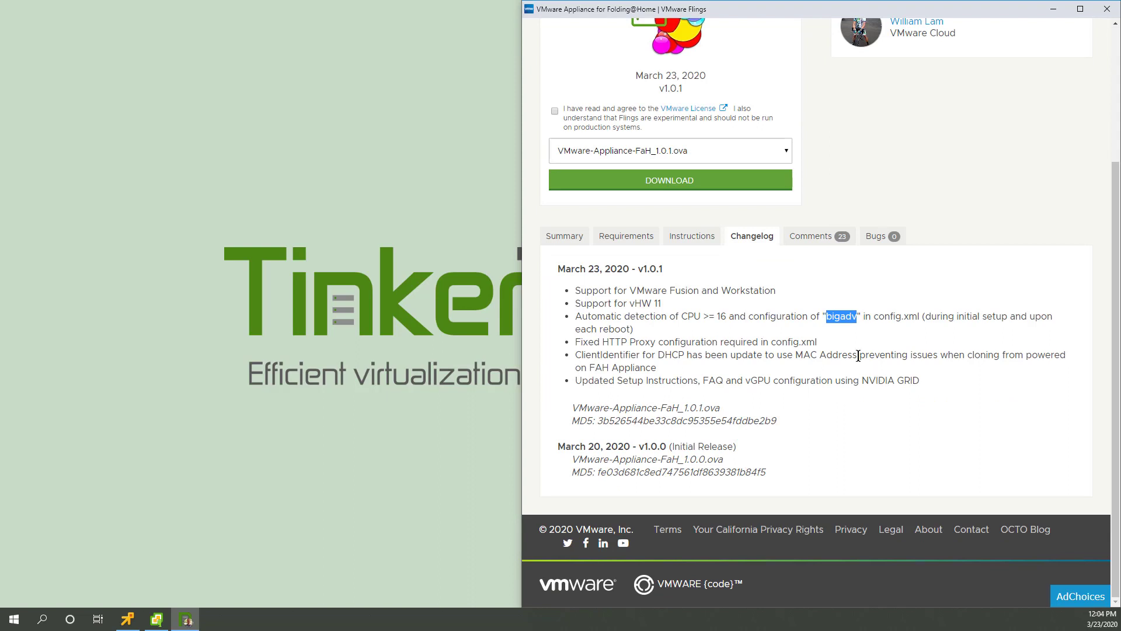
{"action": "scroll", "coordinate": [785, 328], "scroll_direction": "up", "scroll_amount": 3}
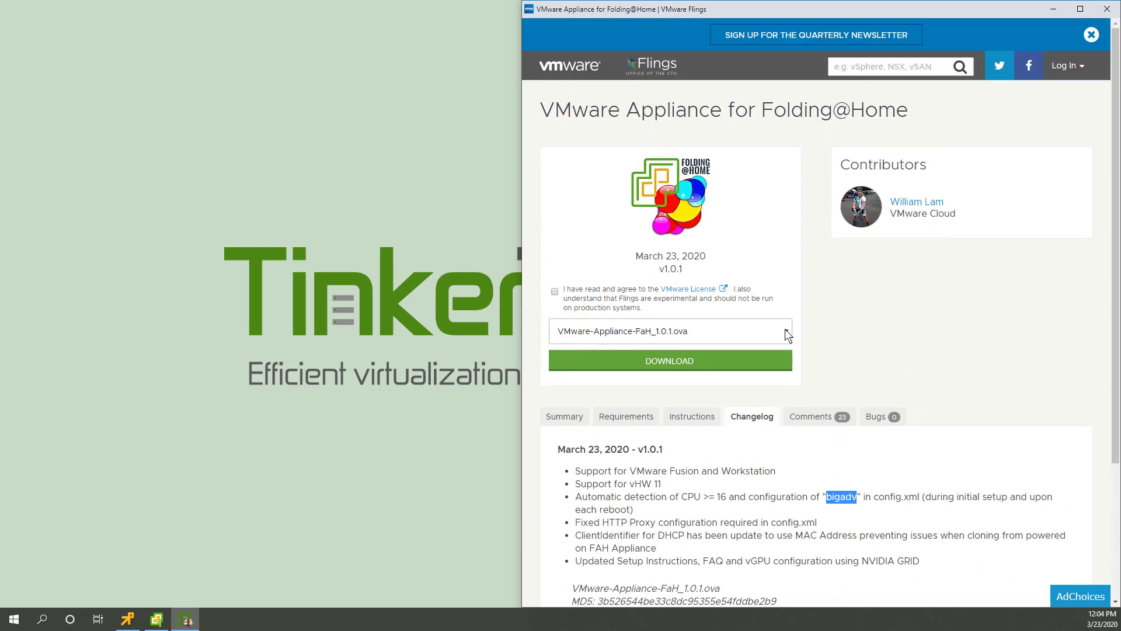
{"action": "left_click", "coordinate": [555, 290]}
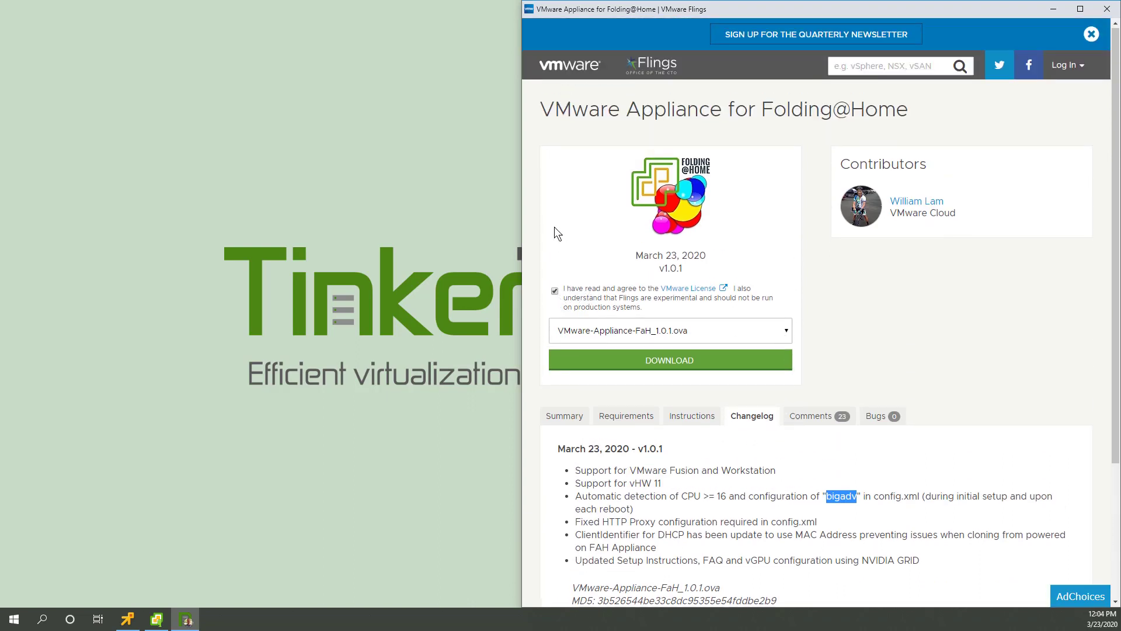
{"action": "left_click", "coordinate": [724, 334]}
{"action": "left_click", "coordinate": [726, 333]}
{"action": "left_click", "coordinate": [713, 365]}
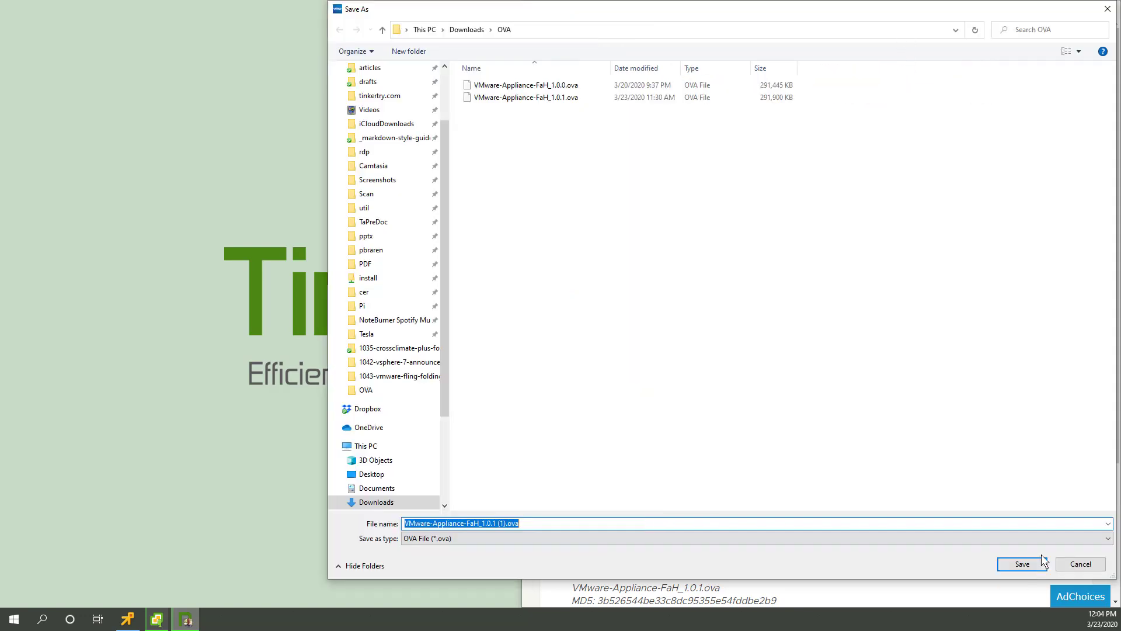
{"action": "left_click", "coordinate": [1075, 563]}
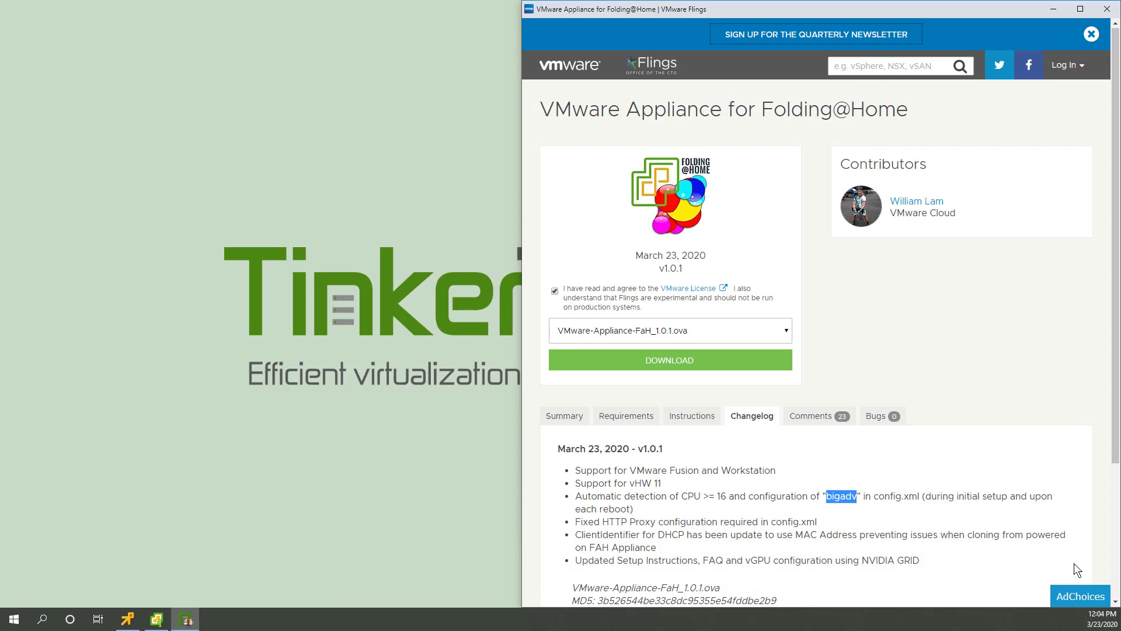
Step: Shut down the folding1 guest OS from the remote console, then minimize the console
{"action": "left_click", "coordinate": [1054, 13]}
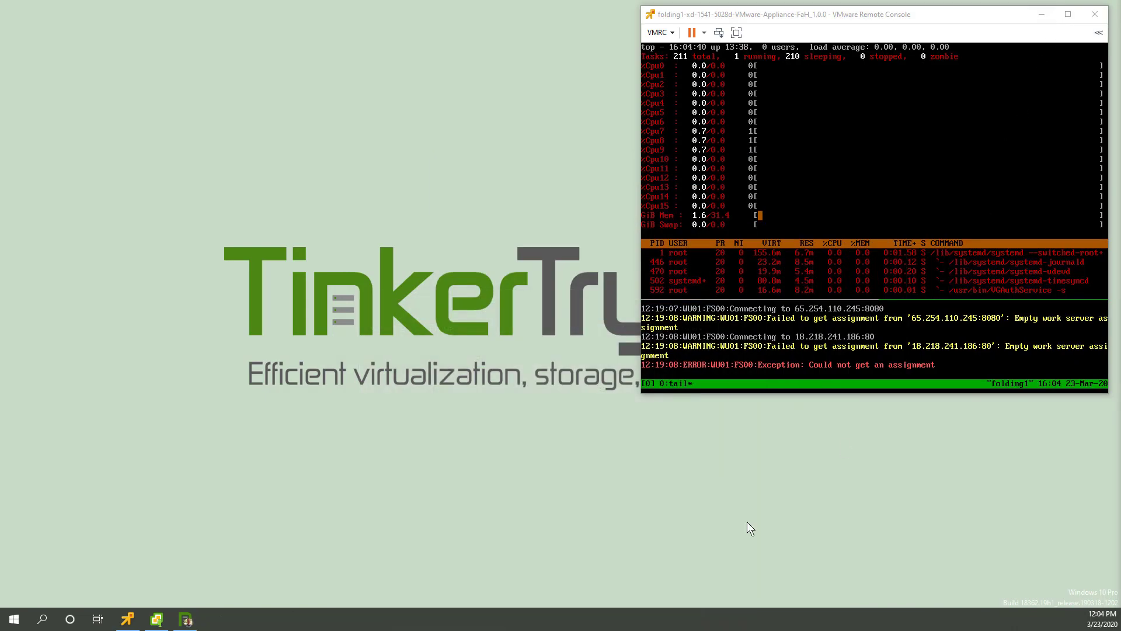
{"action": "left_click", "coordinate": [704, 34]}
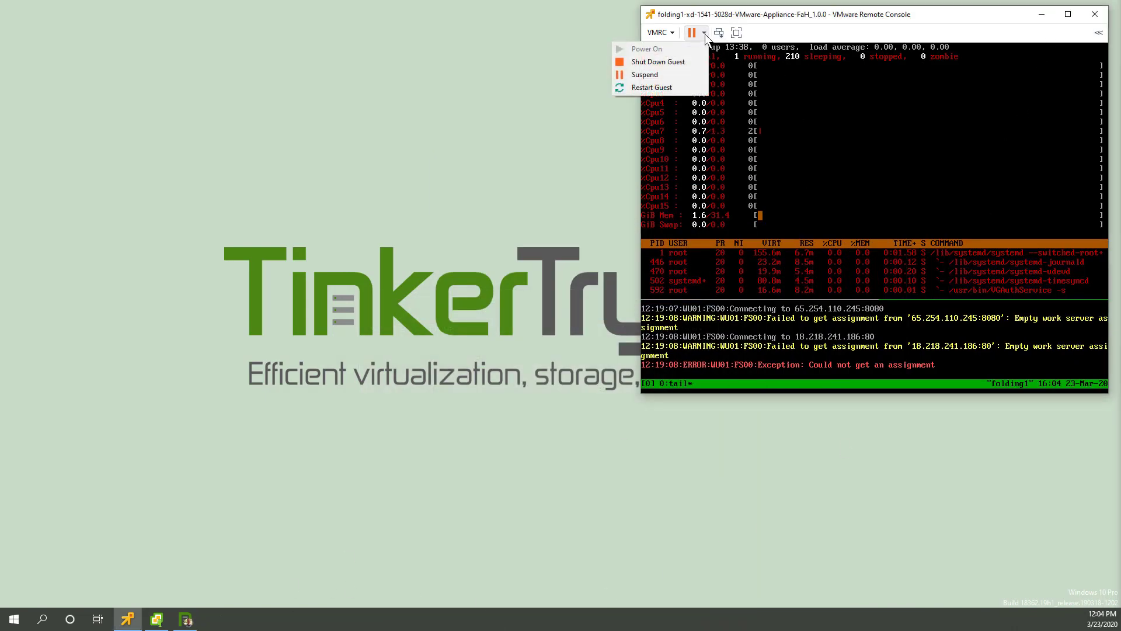
{"action": "left_click", "coordinate": [677, 63]}
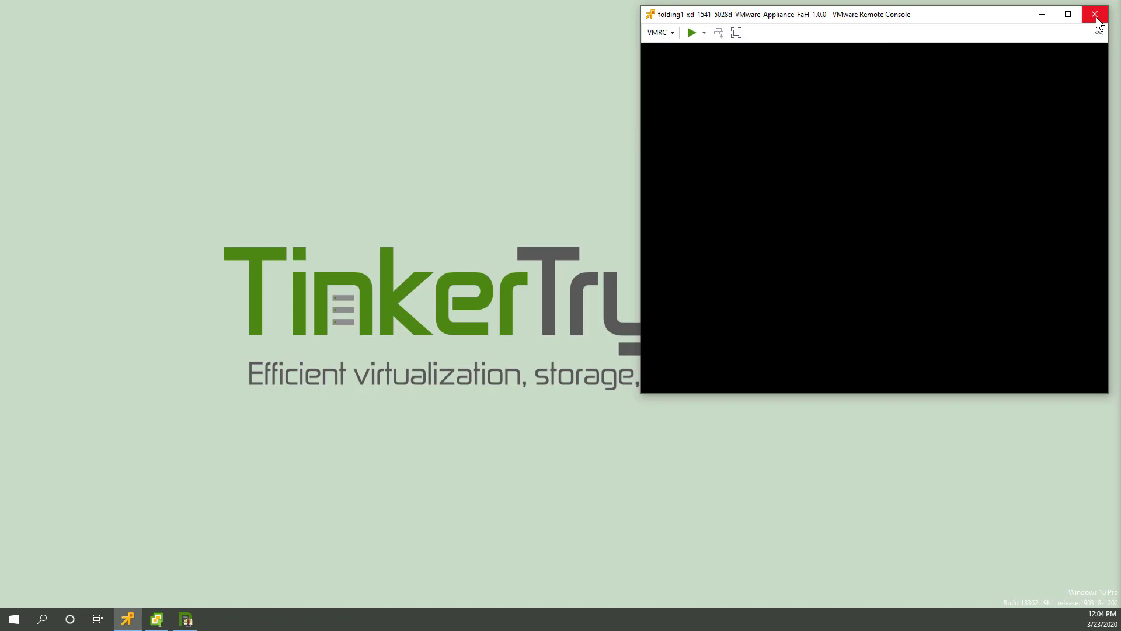
{"action": "left_click", "coordinate": [1042, 15]}
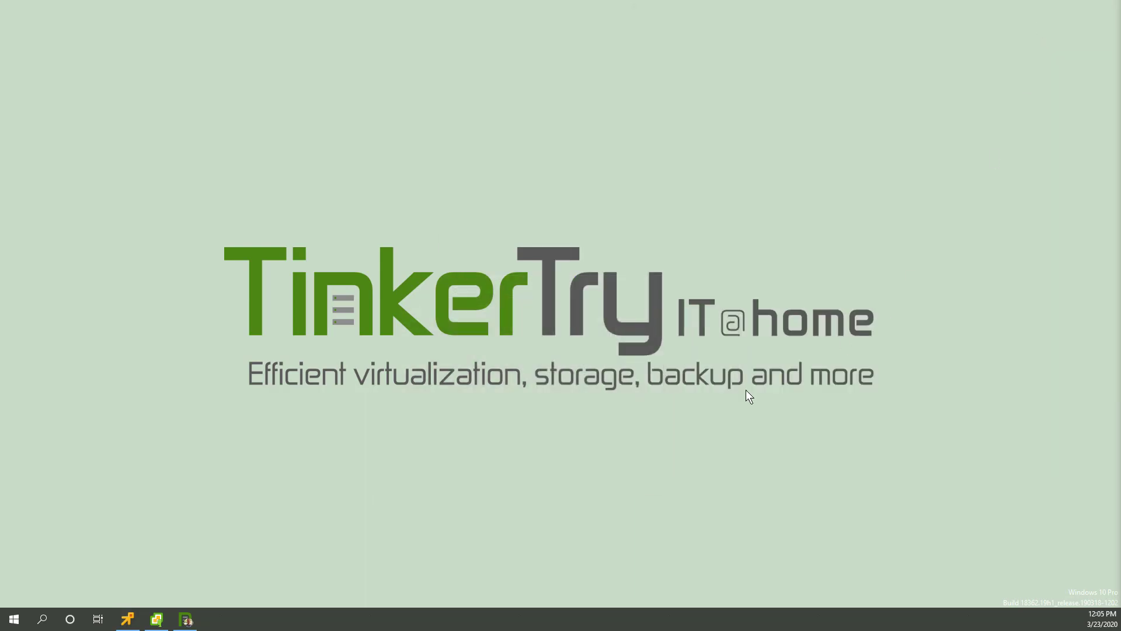
Step: Bring the vSphere Client window back in front from the taskbar
{"action": "mouse_move", "coordinate": [169, 622]}
{"action": "left_click", "coordinate": [174, 597]}
{"action": "left_click", "coordinate": [161, 624]}
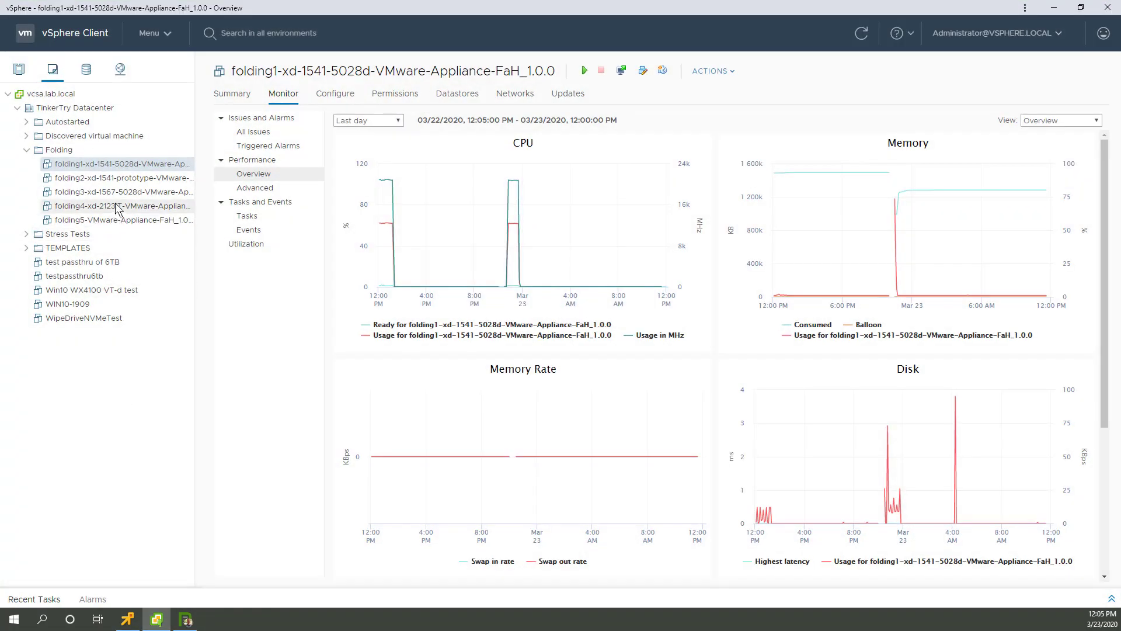
Step: Begin renaming the folding1 VM but cancel, keeping its original name
{"action": "right_click", "coordinate": [102, 166]}
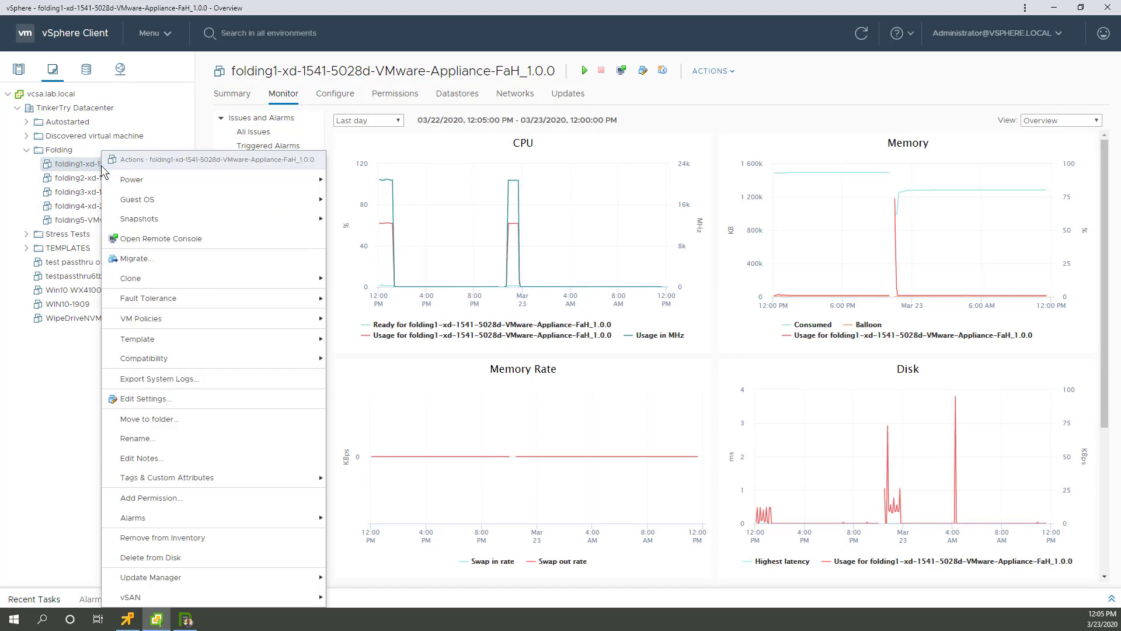
{"action": "left_click", "coordinate": [154, 438]}
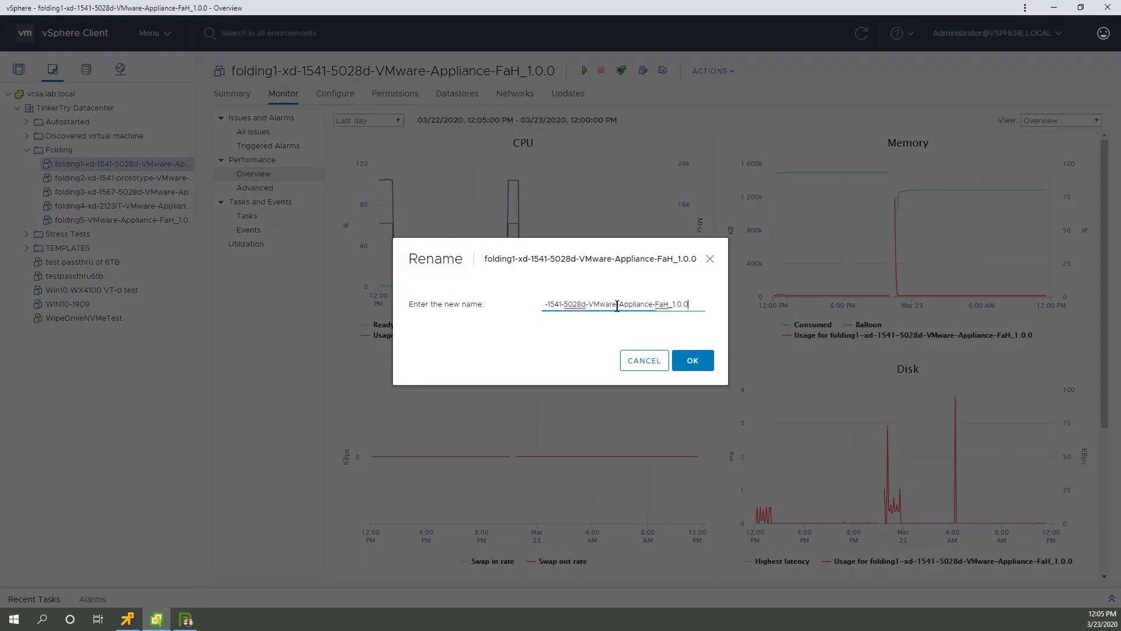
{"action": "left_click_drag", "start_coordinate": [693, 306], "coordinate": [451, 307]}
{"action": "key", "text": "ctrl+c"}
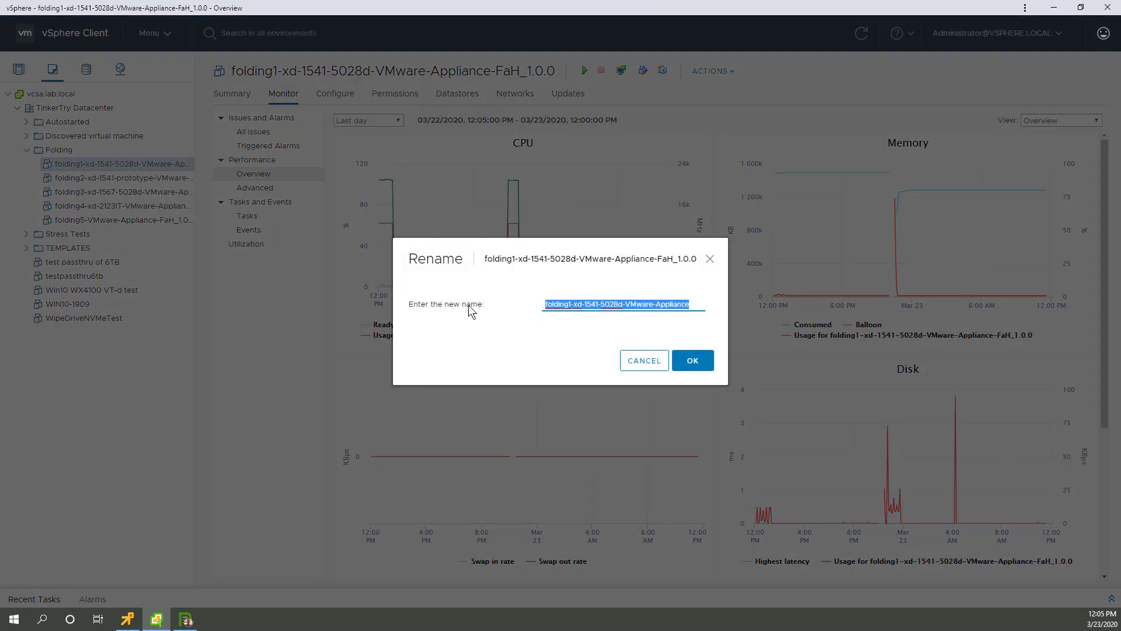
{"action": "left_click", "coordinate": [644, 360]}
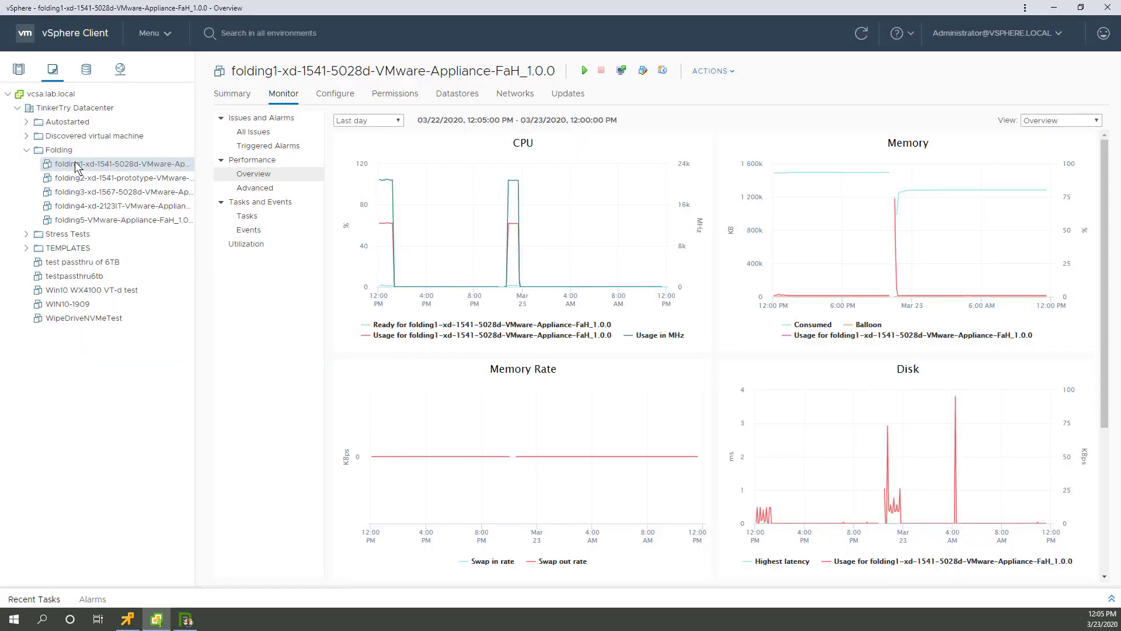
Step: Deploy an OVF template into the Folding folder from local file VMware-Appliance-FaH_1.0.1.ova
{"action": "right_click", "coordinate": [65, 151]}
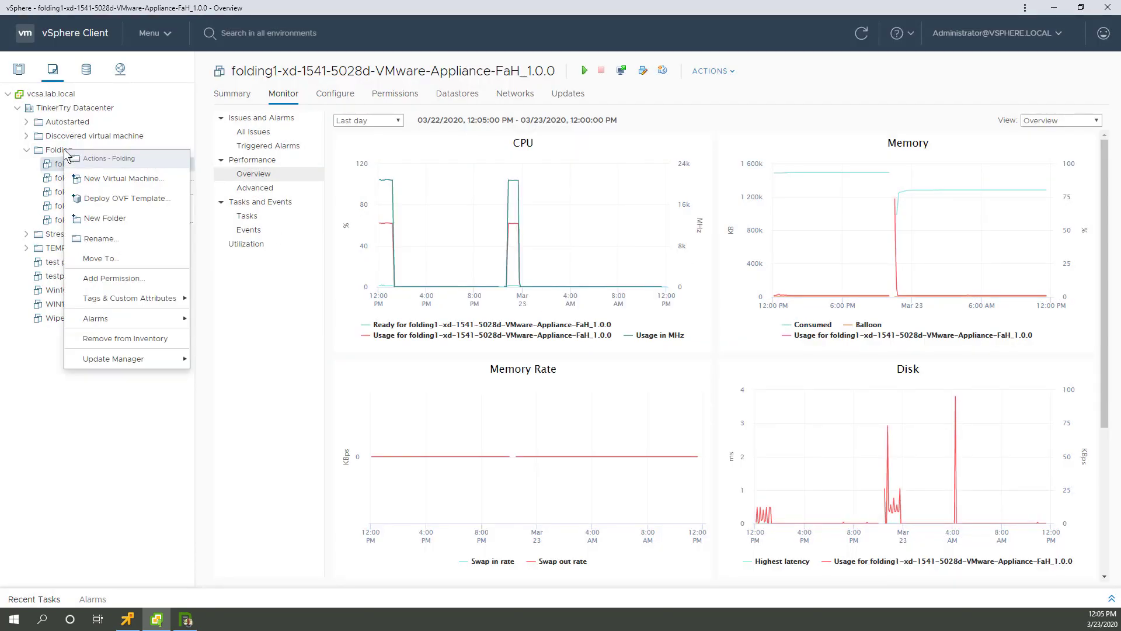
{"action": "left_click", "coordinate": [132, 200]}
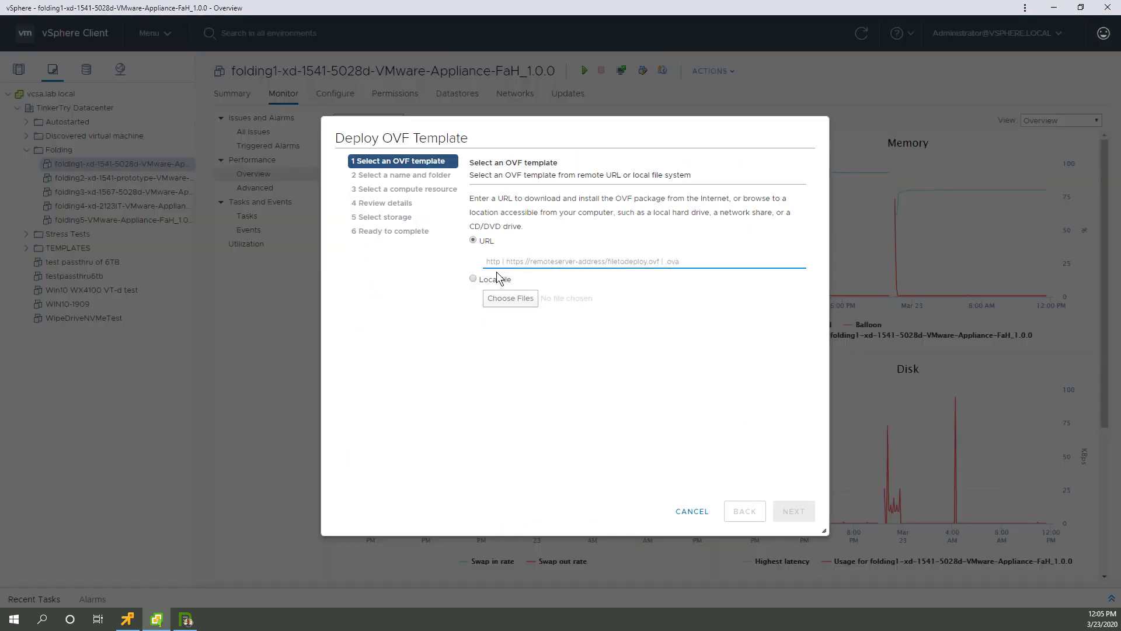
{"action": "left_click", "coordinate": [497, 279]}
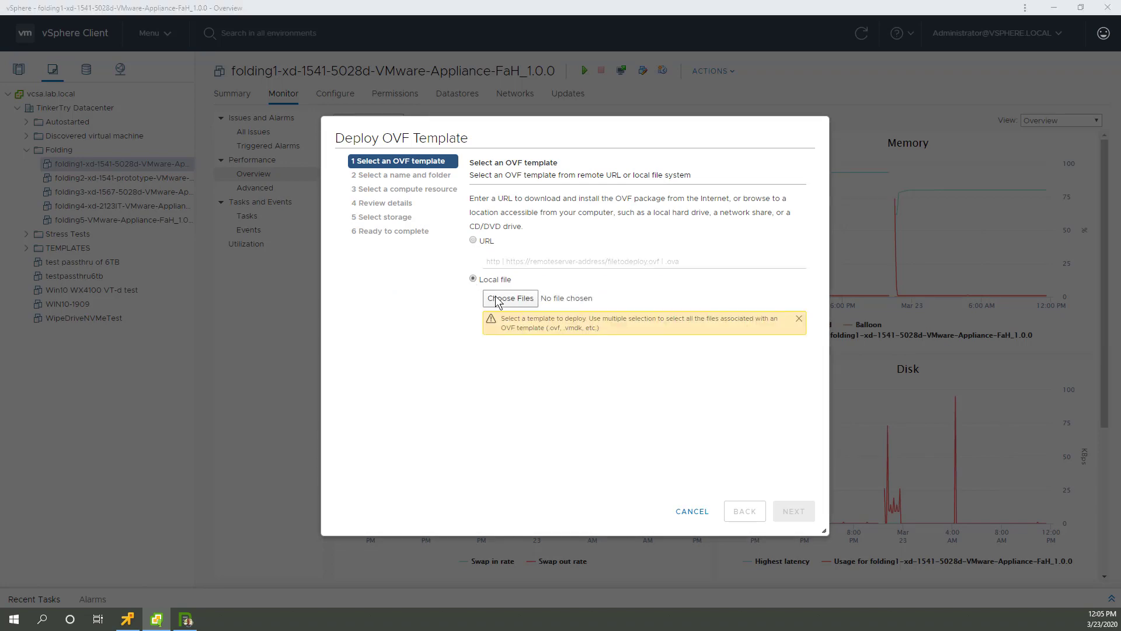
{"action": "left_click", "coordinate": [497, 298]}
{"action": "left_click", "coordinate": [287, 99]}
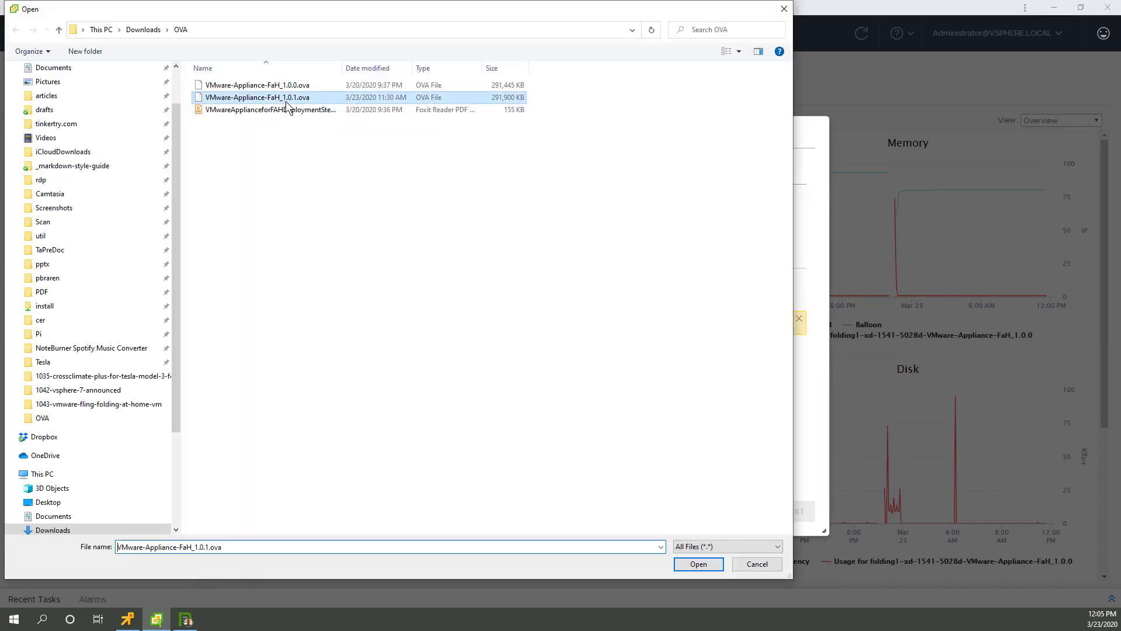
{"action": "double_click", "coordinate": [286, 99]}
{"action": "left_click", "coordinate": [793, 514]}
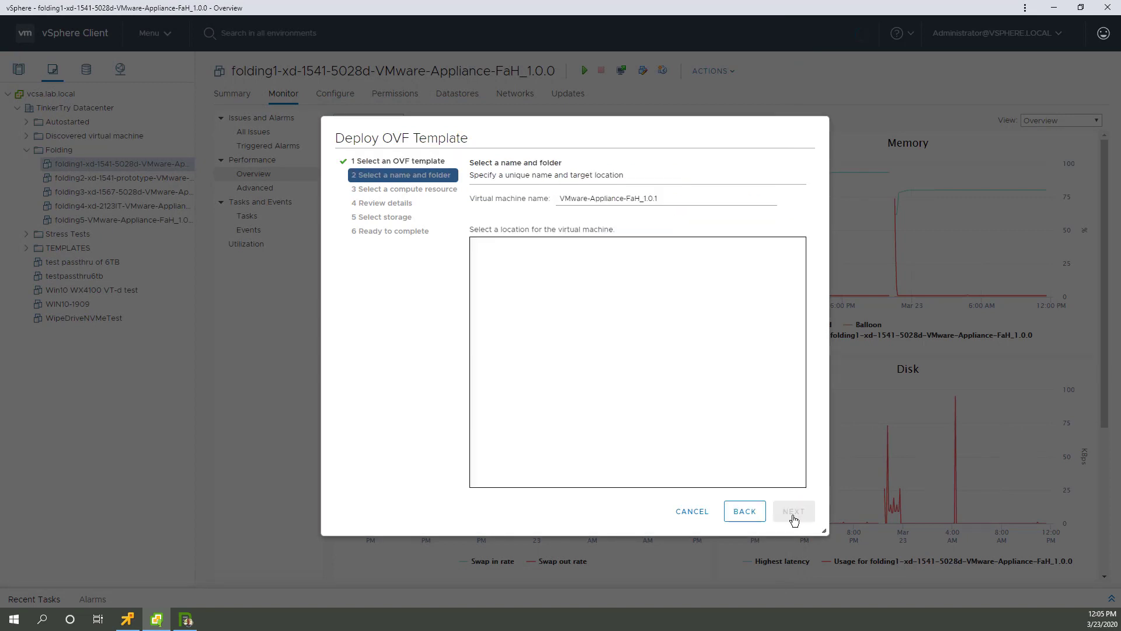
{"action": "left_click_drag", "start_coordinate": [665, 199], "coordinate": [514, 197]}
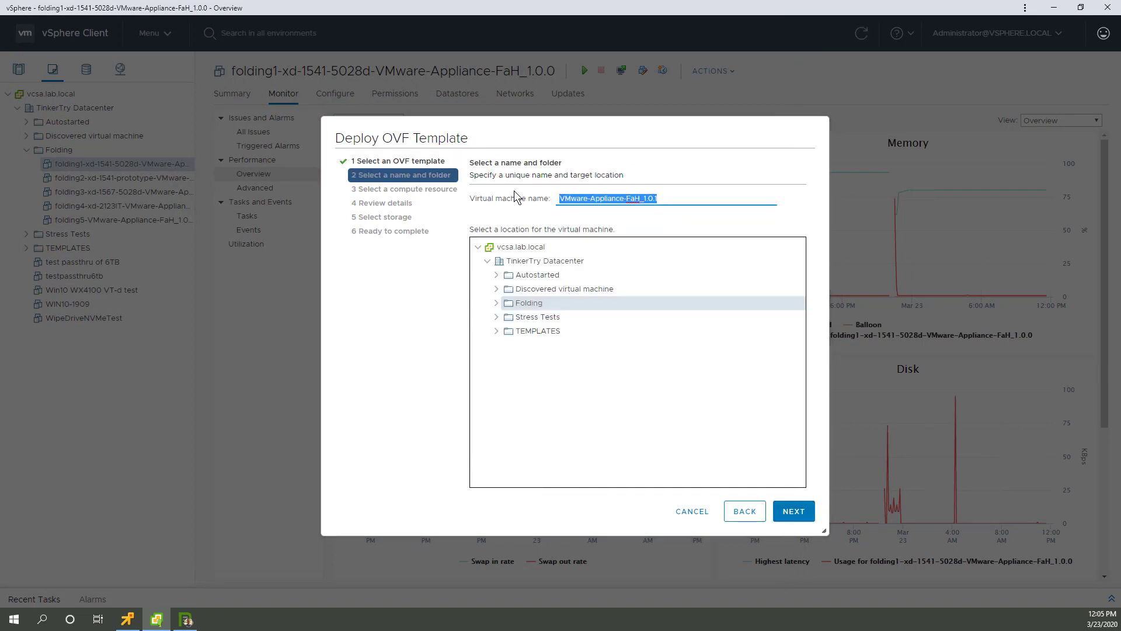
{"action": "key", "text": "ctrl+v"}
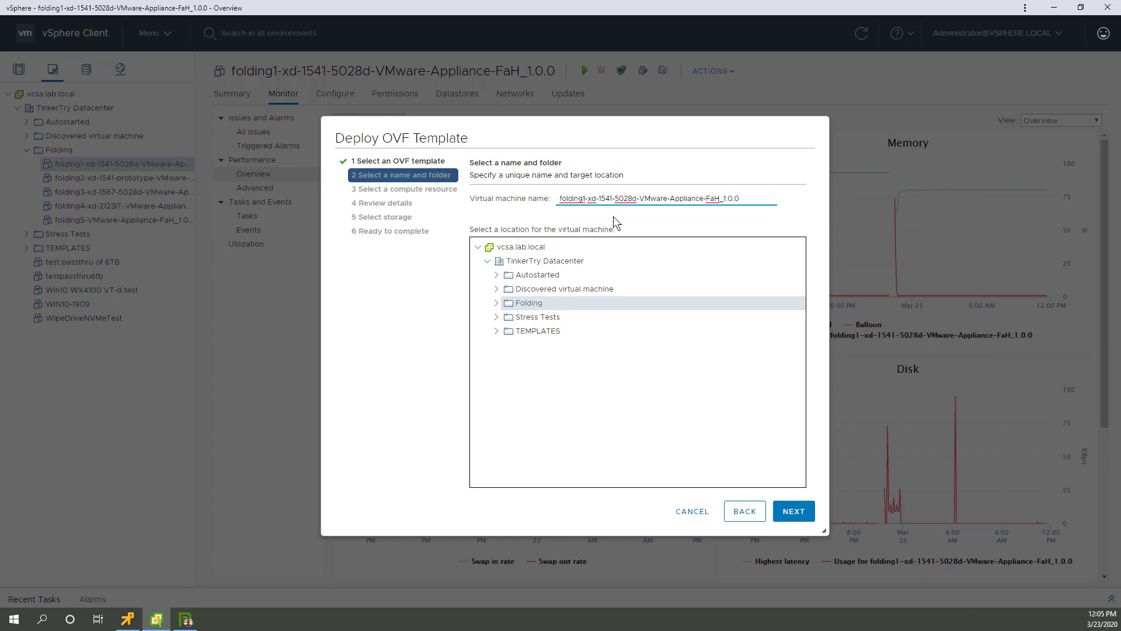
{"action": "key", "text": "BackSpace"}
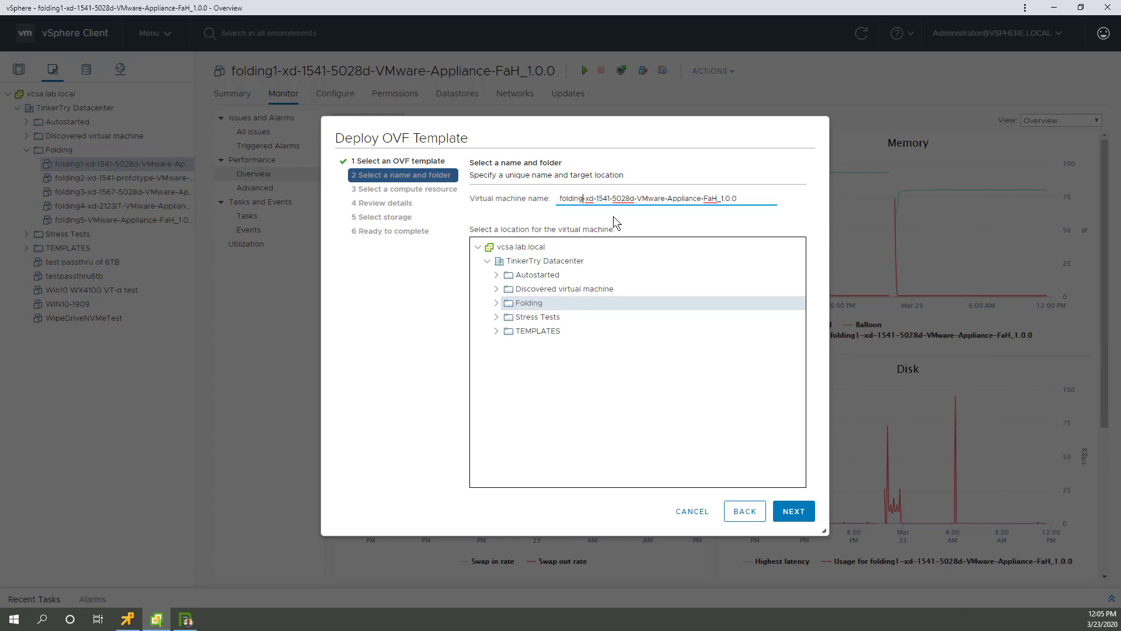
{"action": "left_click", "coordinate": [739, 199]}
{"action": "left_click_drag", "start_coordinate": [636, 198], "coordinate": [701, 200]}
{"action": "key", "text": "BackSpace"}
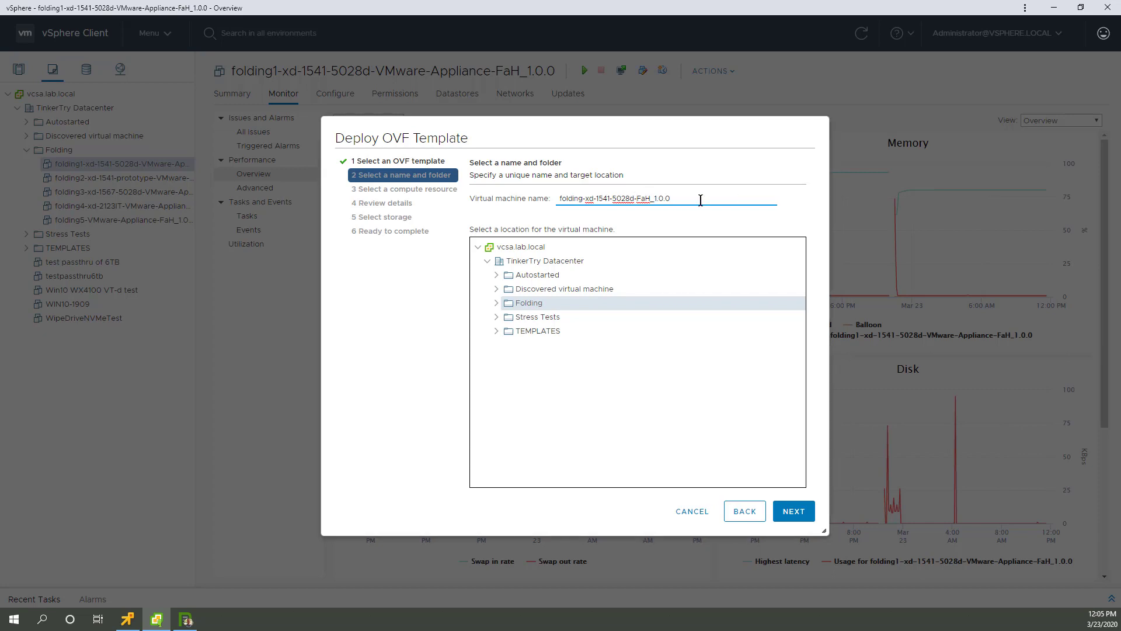
{"action": "type", "text": "F@h_1.0.1"}
{"action": "key", "text": "Delete"}
{"action": "key", "text": "Delete"}
{"action": "key", "text": "Delete"}
{"action": "key", "text": "Delete"}
{"action": "key", "text": "Delete"}
{"action": "key", "text": "Delete"}
{"action": "key", "text": "Delete"}
{"action": "key", "text": "Delete"}
{"action": "key", "text": "Delete"}
{"action": "type", "text": "6"}
Step: Target host xd-1541-5028d.lab.local and advance past review details to storage selection
{"action": "left_click", "coordinate": [785, 512]}
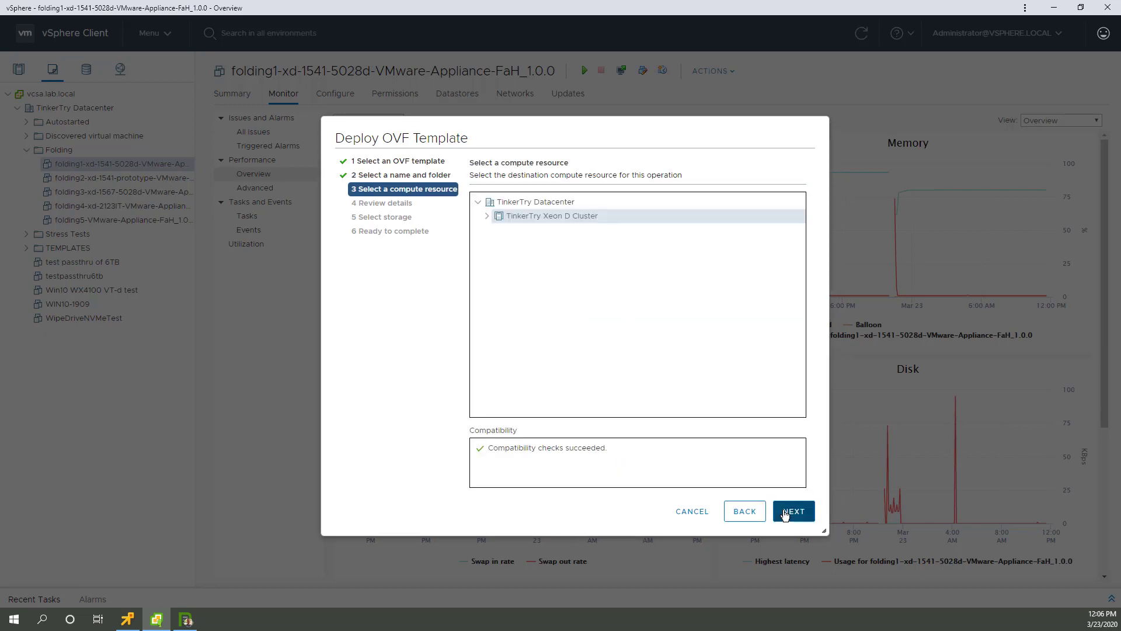
{"action": "left_click", "coordinate": [785, 511]}
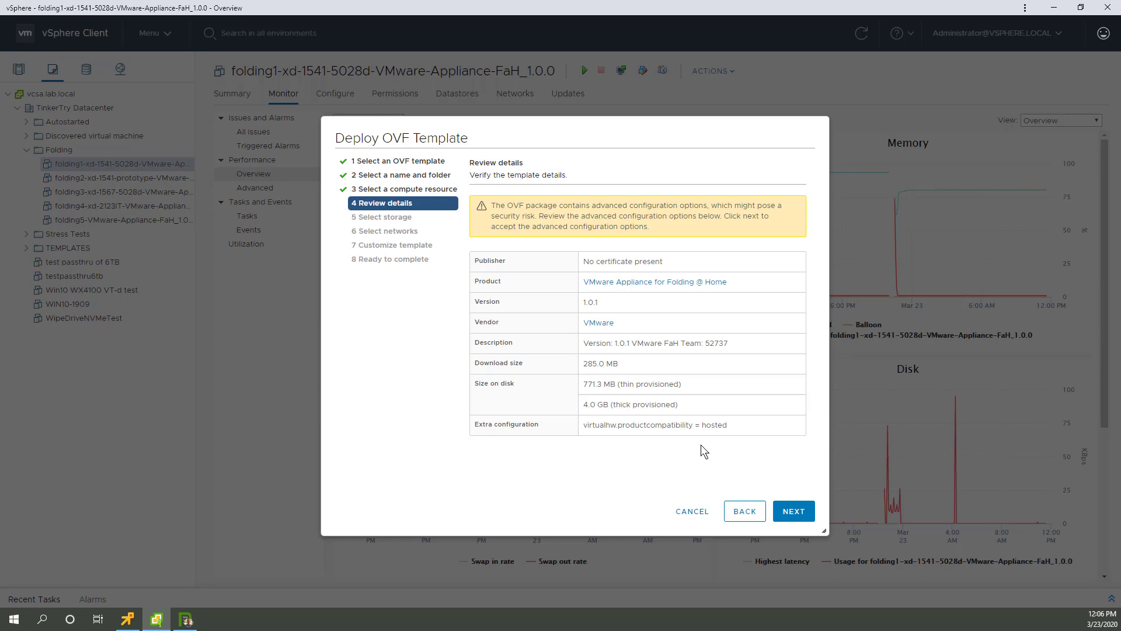
{"action": "left_click", "coordinate": [744, 513]}
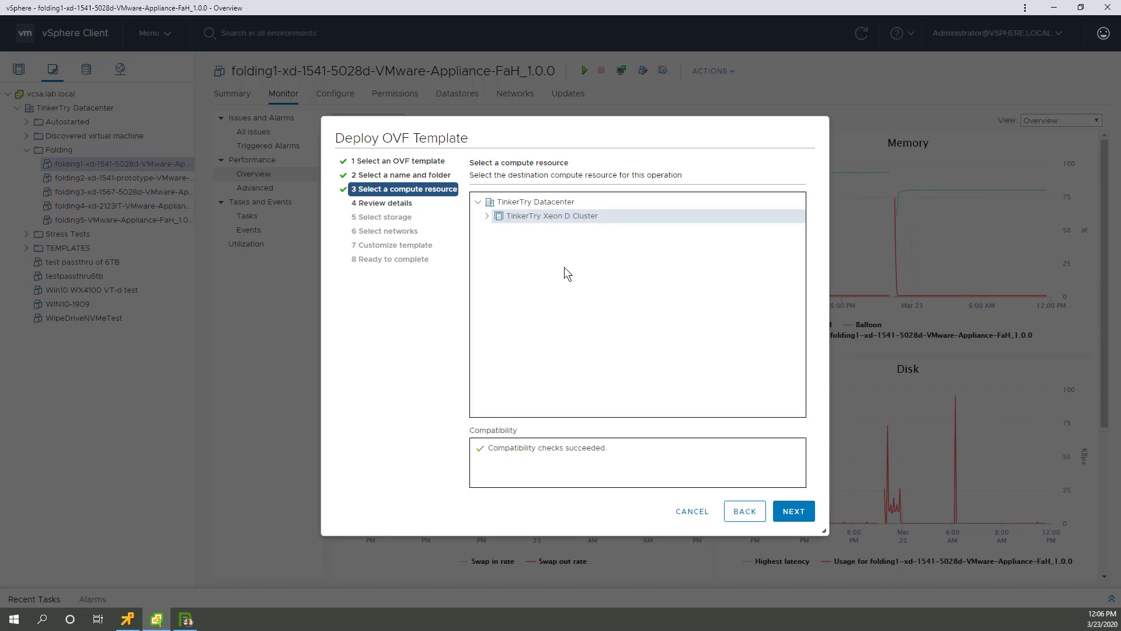
{"action": "left_click", "coordinate": [487, 216]}
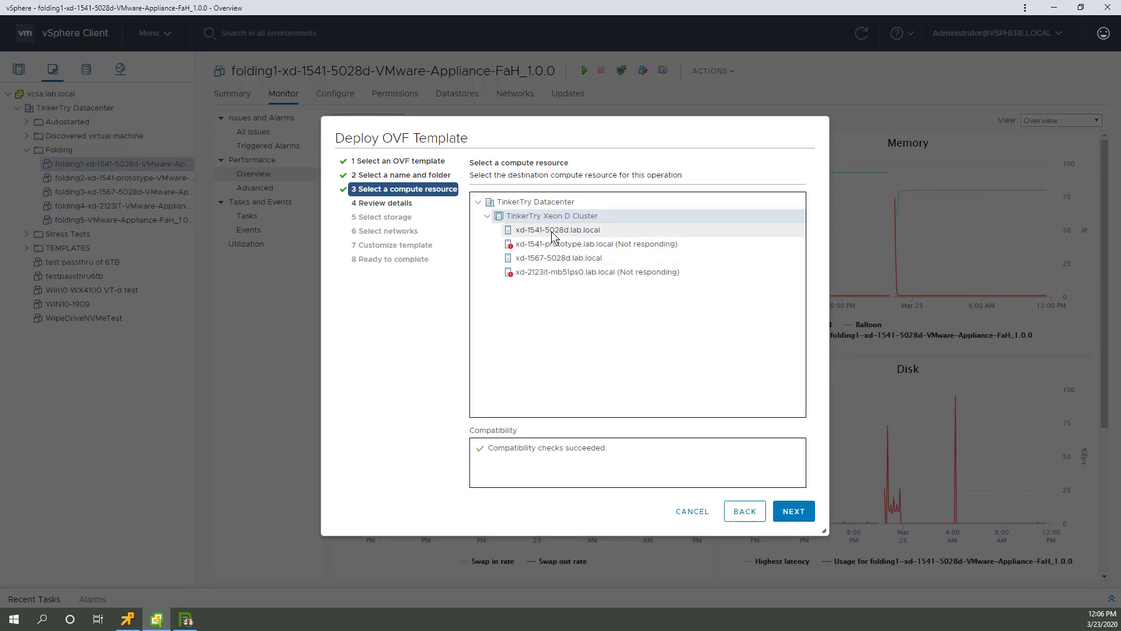
{"action": "left_click", "coordinate": [552, 233]}
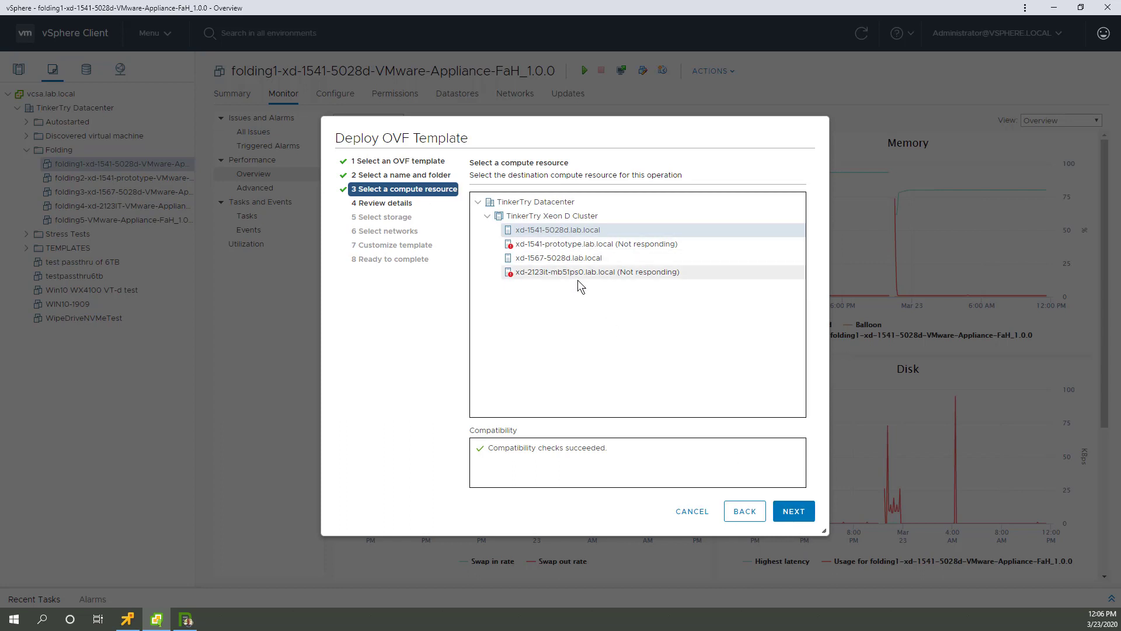
{"action": "left_click", "coordinate": [788, 519]}
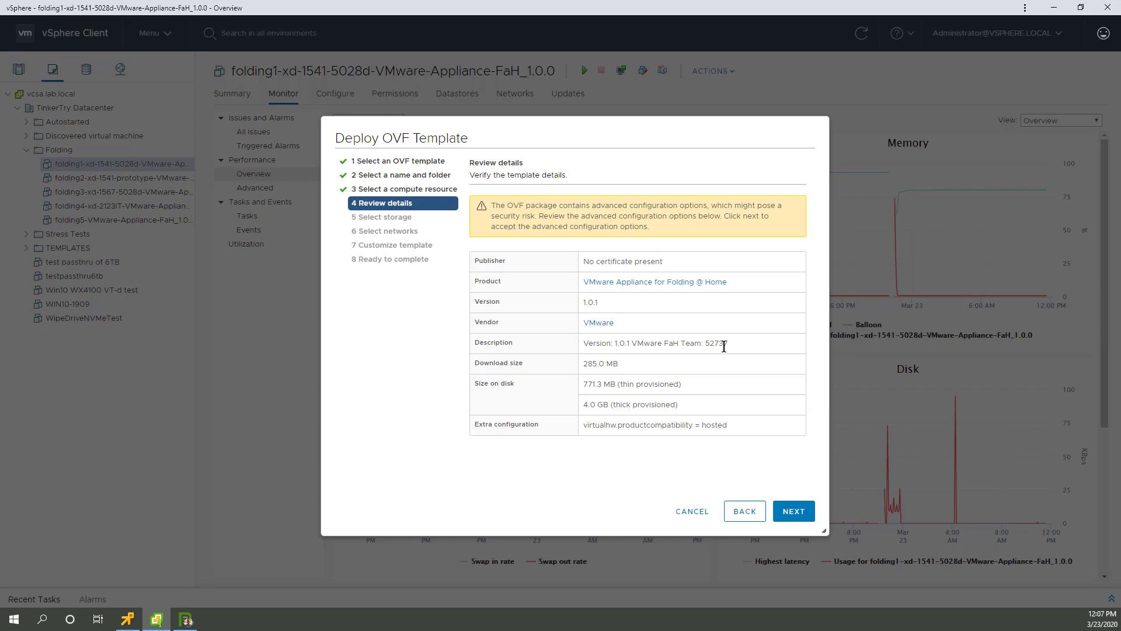
{"action": "left_click", "coordinate": [795, 511]}
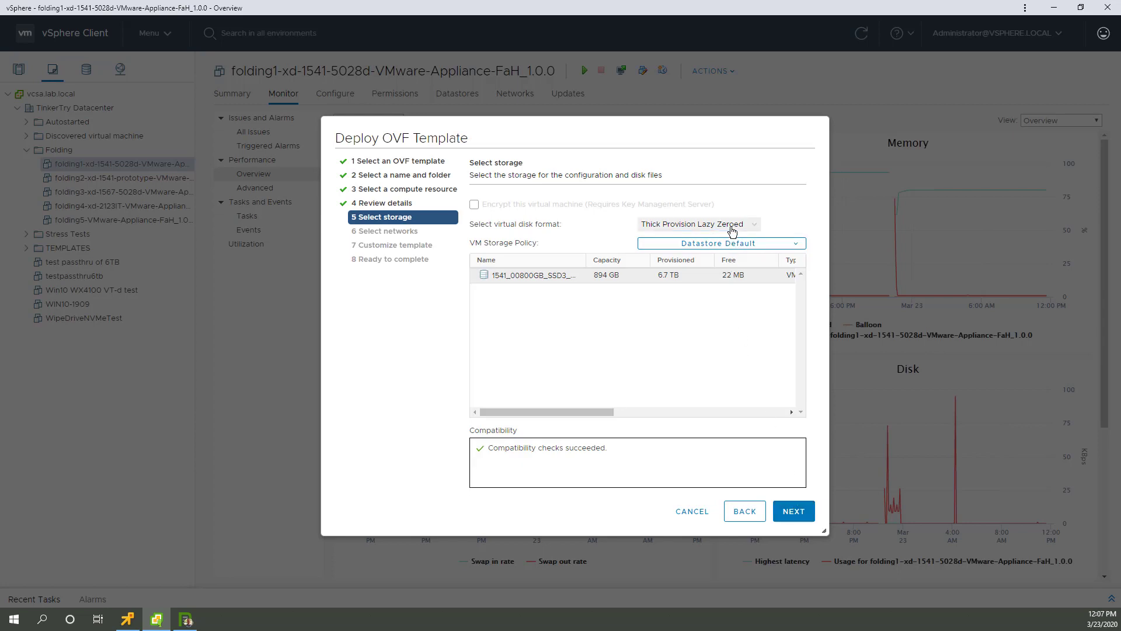
Step: Change the virtual disk format from Thick Provision Lazy Zeroed to Thin Provision
{"action": "left_click", "coordinate": [730, 225]}
{"action": "left_click", "coordinate": [710, 258]}
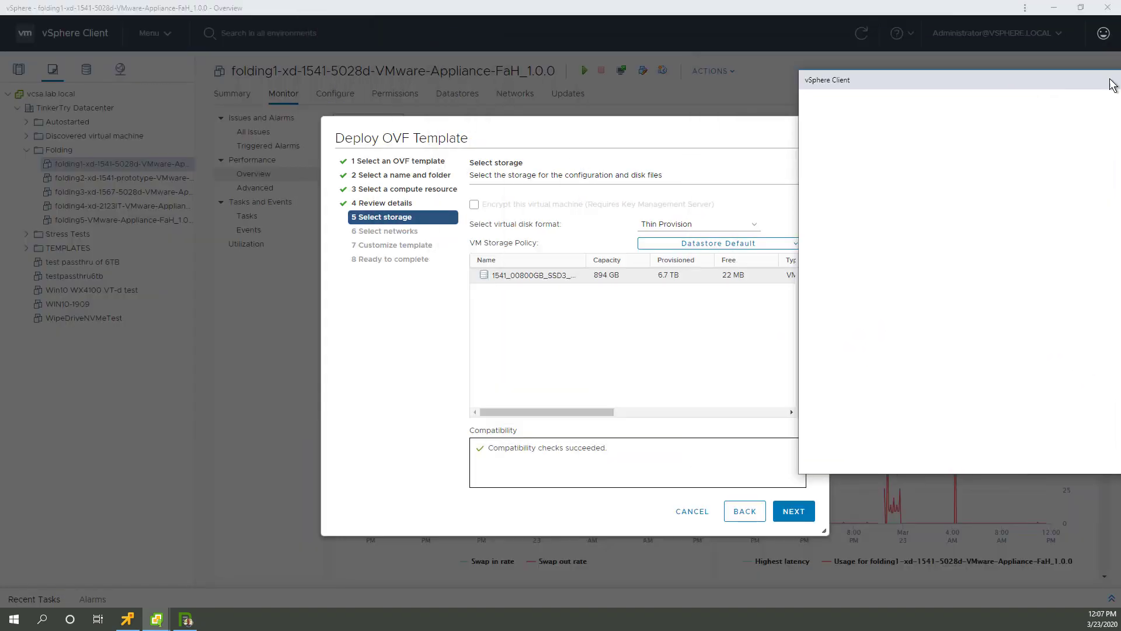
Step: Delete the old folding1 v1.0.0 VM from disk in a second vSphere window, then hide it
{"action": "left_click", "coordinate": [1111, 80]}
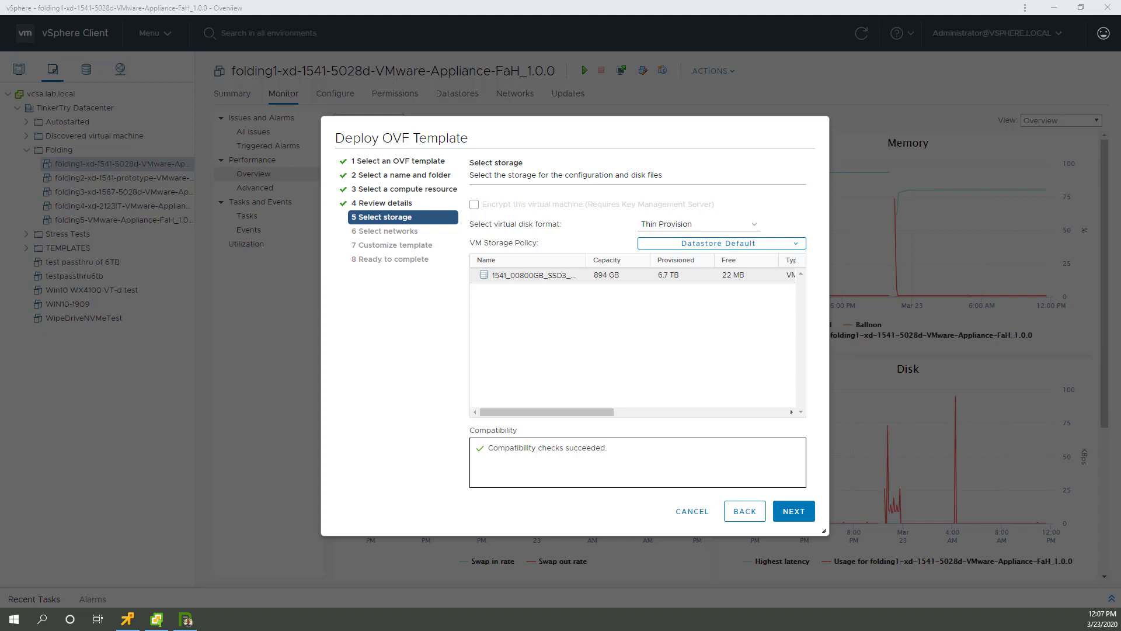
{"action": "left_click_drag", "start_coordinate": [1120, 199], "coordinate": [817, 118]}
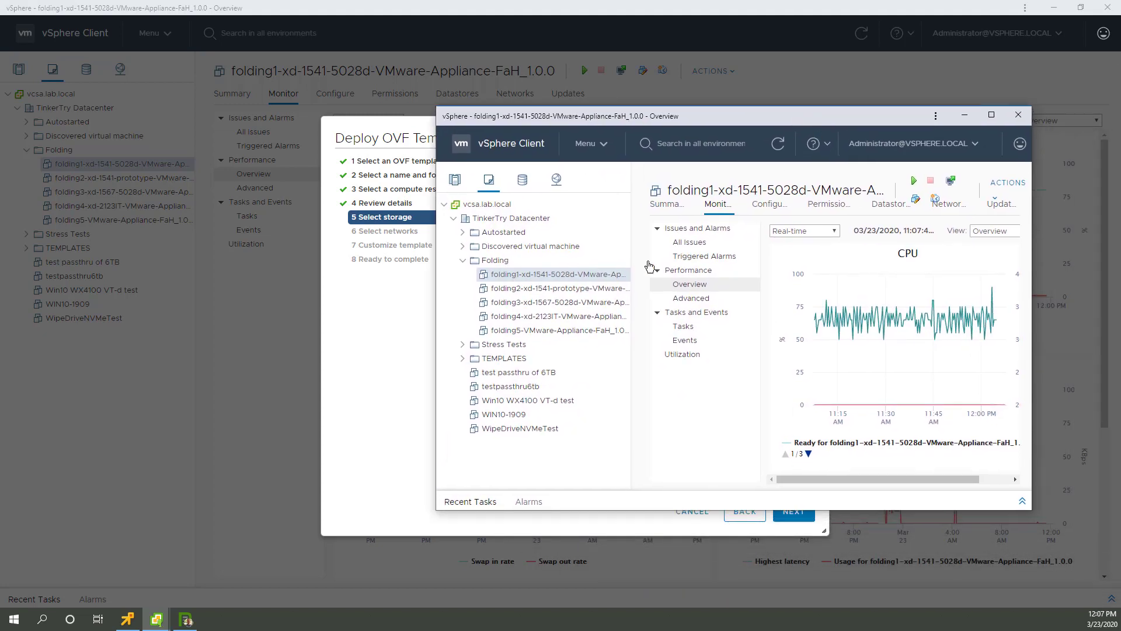
{"action": "right_click", "coordinate": [537, 279]}
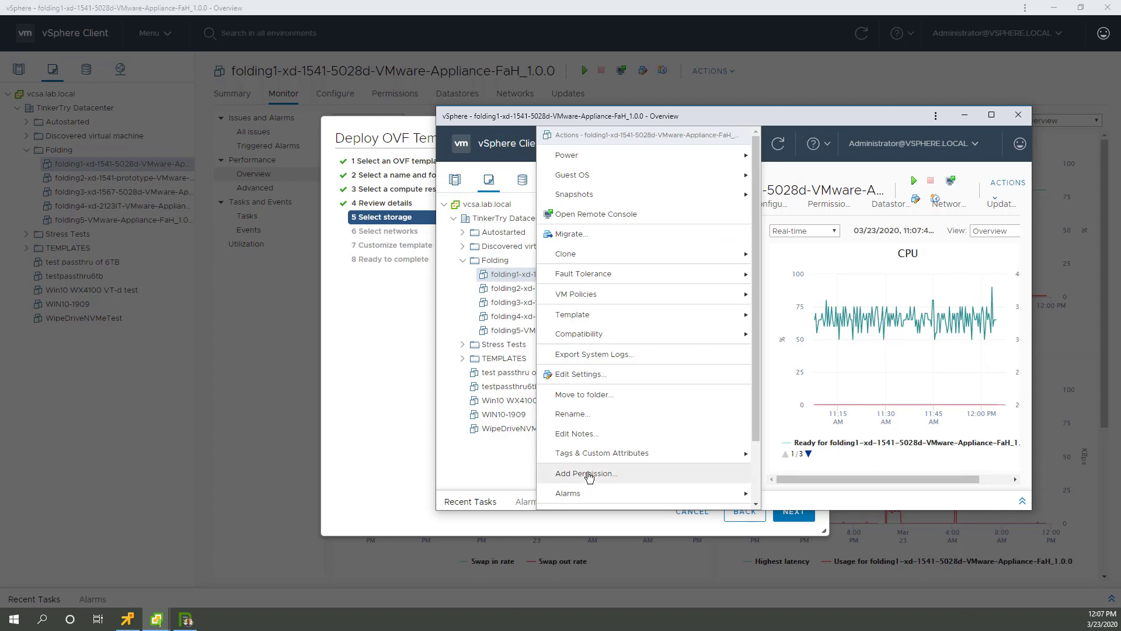
{"action": "scroll", "coordinate": [666, 415], "scroll_direction": "down", "scroll_amount": 2}
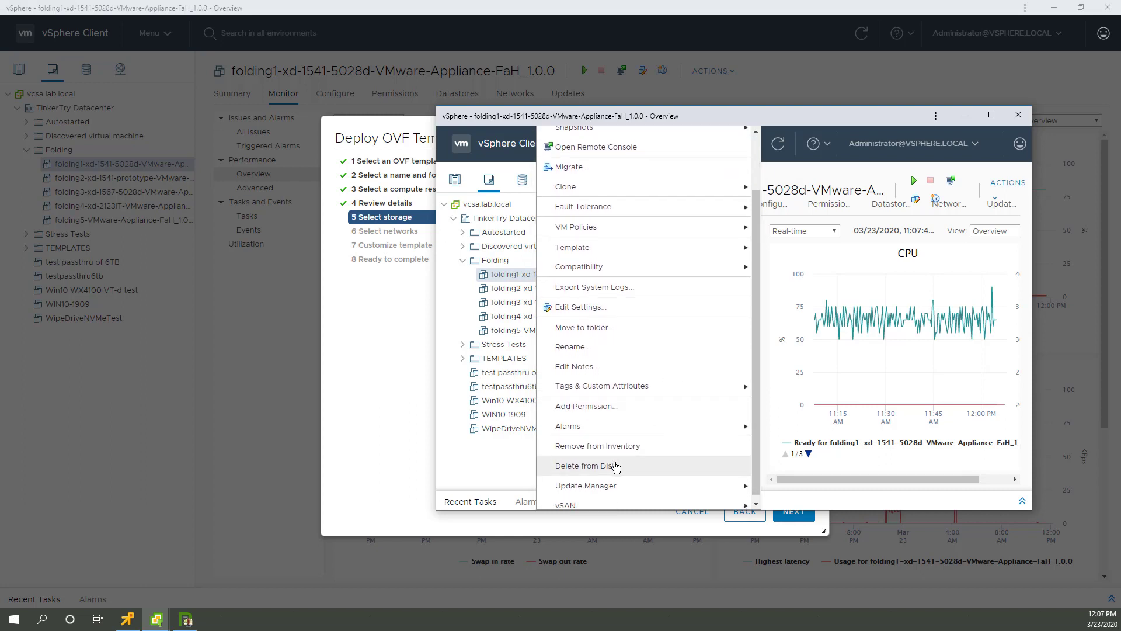
{"action": "left_click", "coordinate": [615, 466]}
{"action": "left_click", "coordinate": [815, 366]}
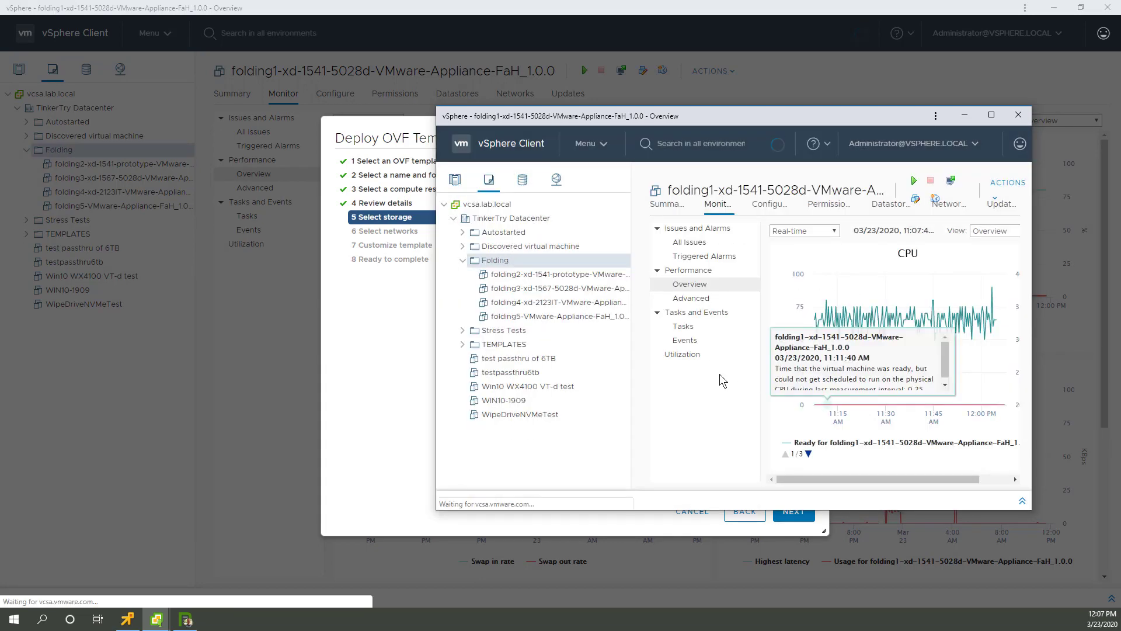
{"action": "left_click", "coordinate": [967, 115]}
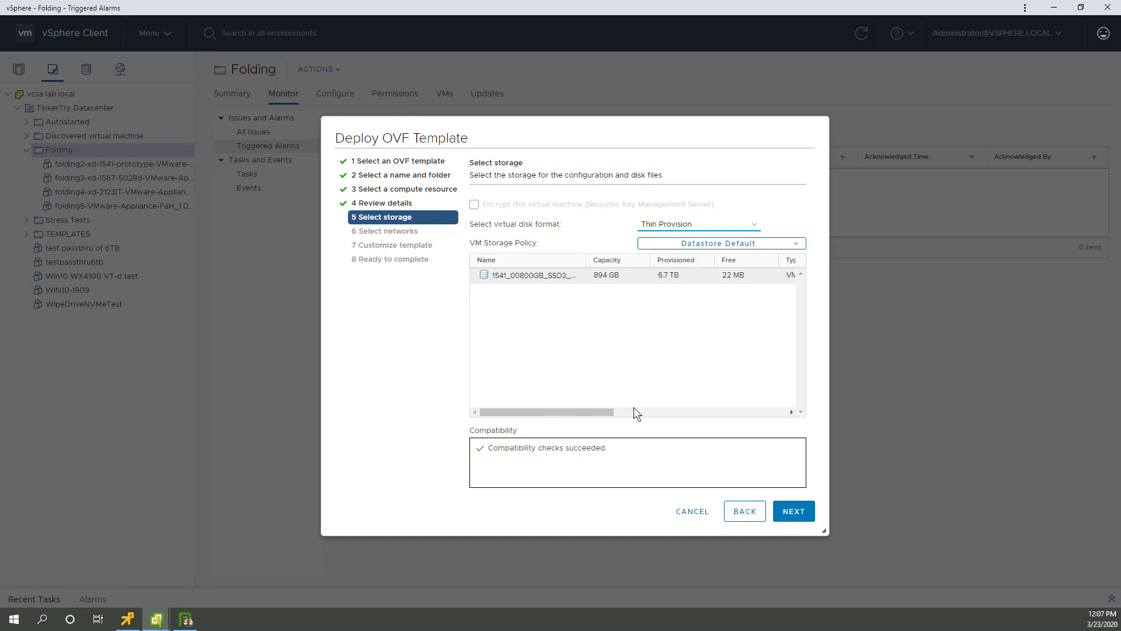
Step: Keep Thin Provision and VM Network, advancing the wizard to Customize template
{"action": "left_click", "coordinate": [784, 508]}
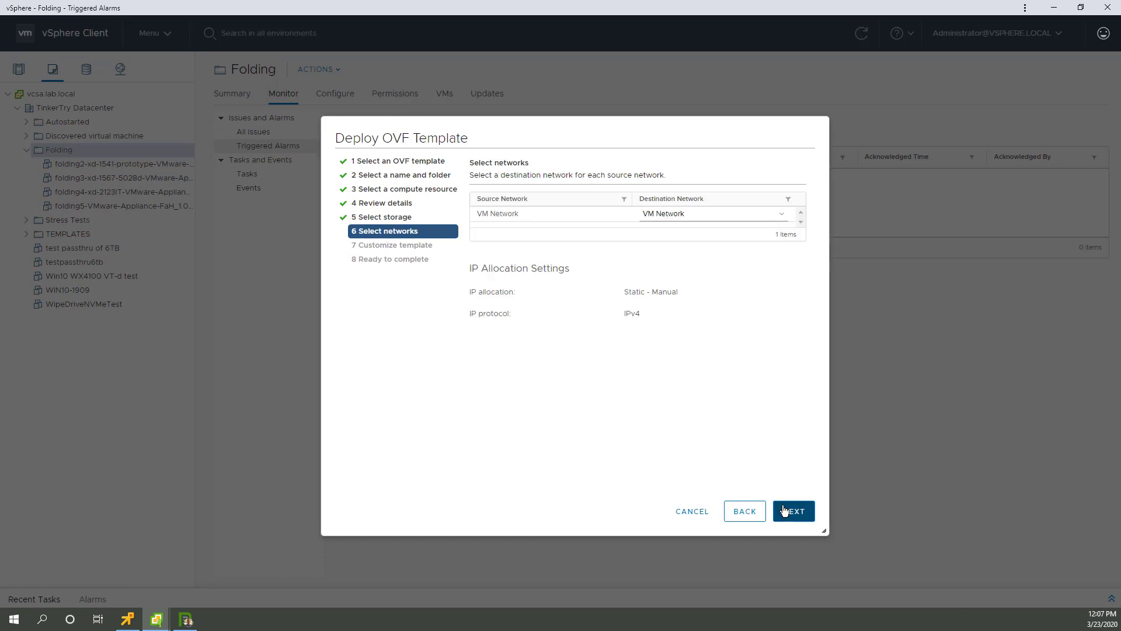
{"action": "left_click", "coordinate": [785, 511]}
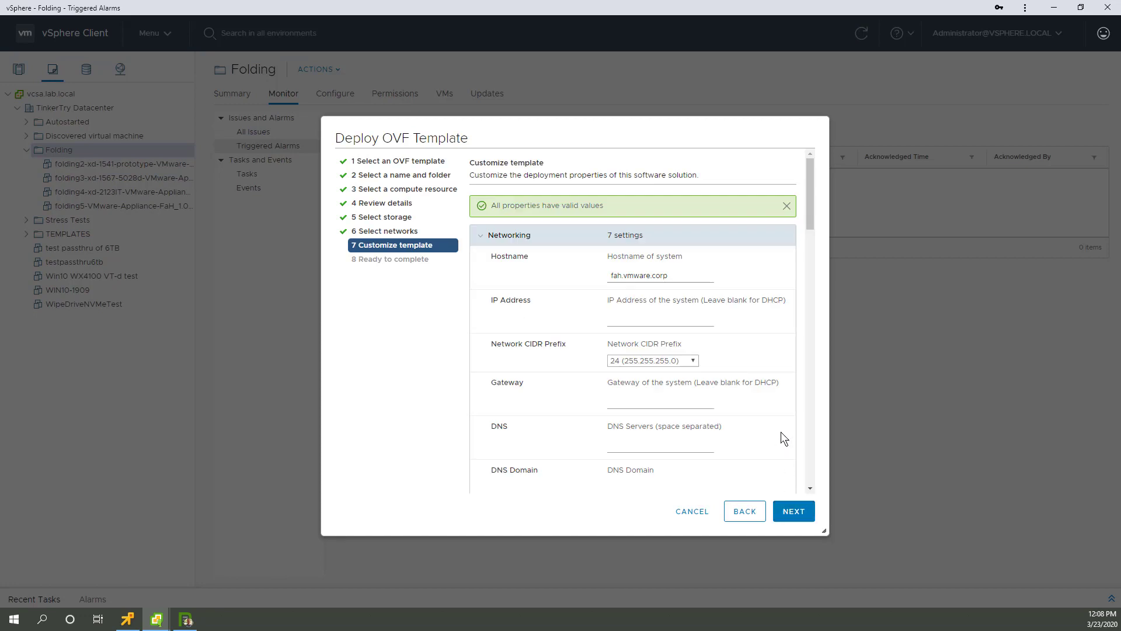
{"action": "key", "text": "super+Left"}
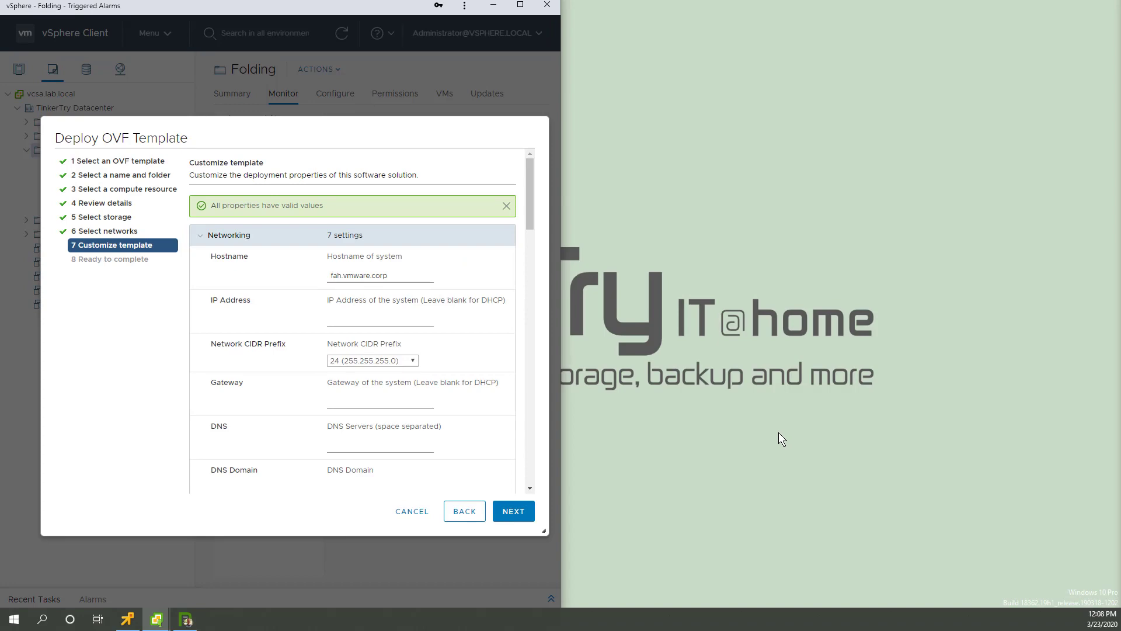
{"action": "left_click", "coordinate": [186, 618]}
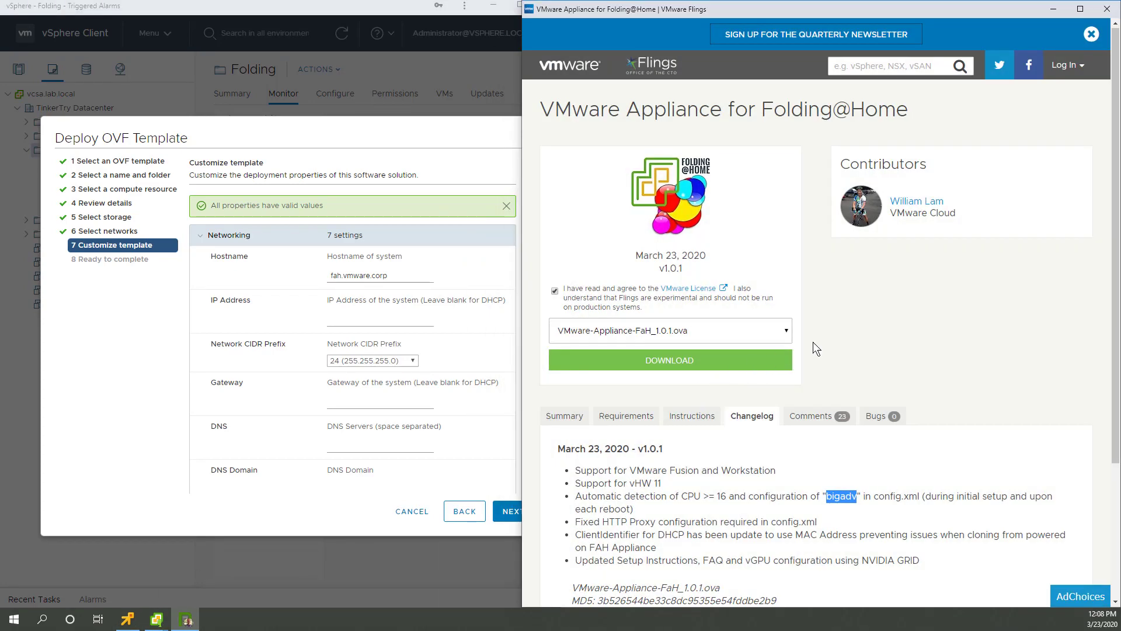
Step: Return to the TinkerTry deployment article and place vSphere side by side with it
{"action": "key", "text": "alt+Left"}
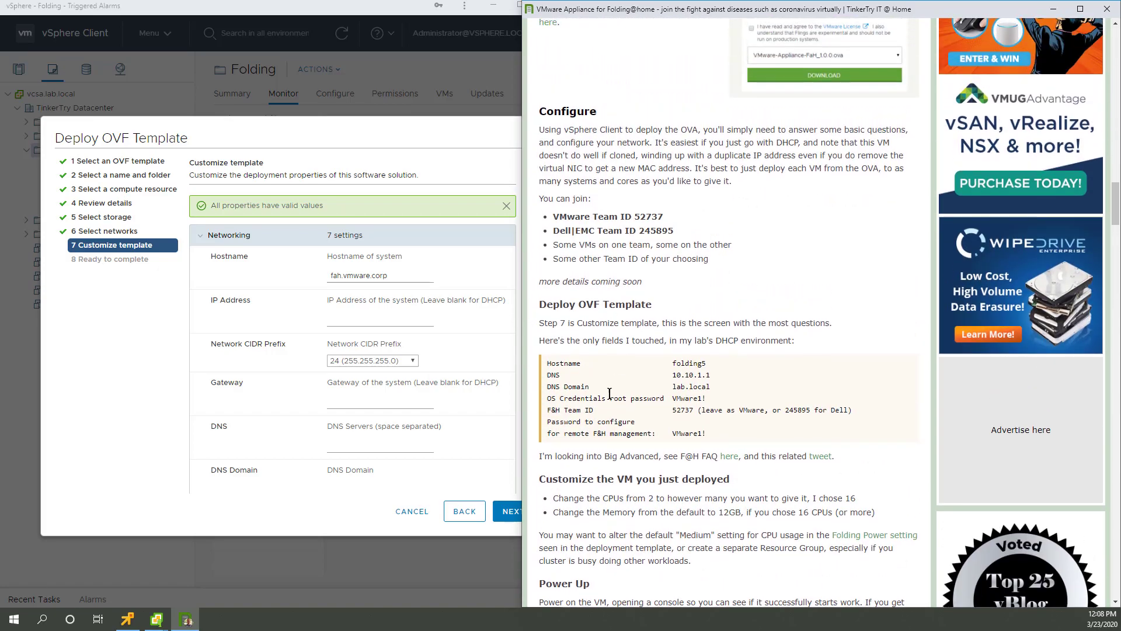
{"action": "left_click_drag", "start_coordinate": [521, 242], "coordinate": [562, 234]}
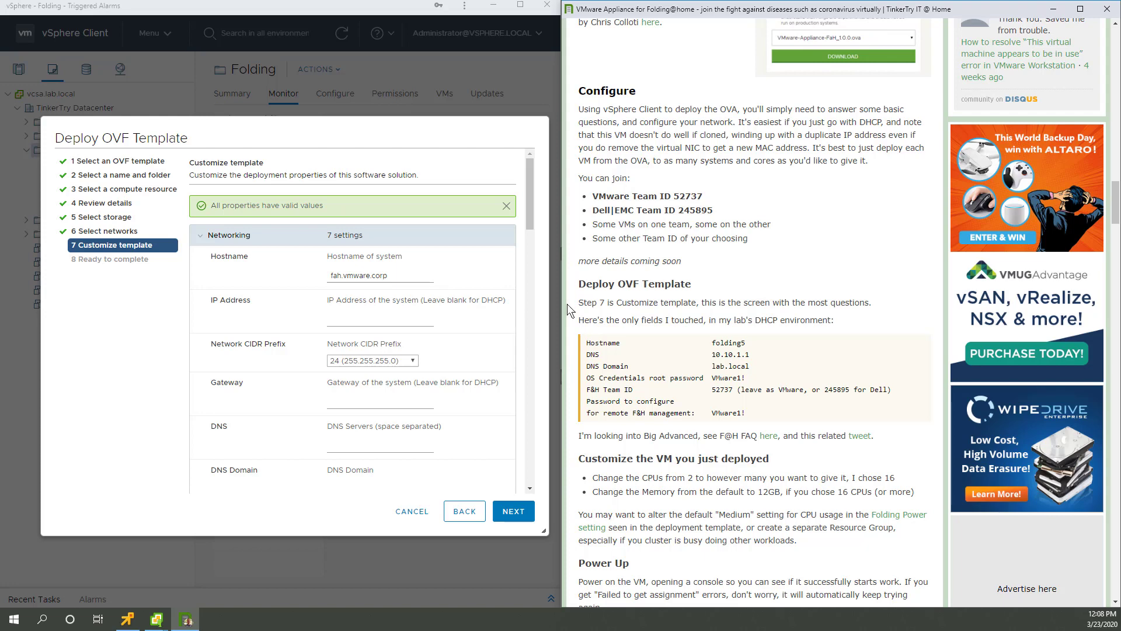
{"action": "double_click", "coordinate": [718, 344]}
{"action": "left_click", "coordinate": [519, 6]}
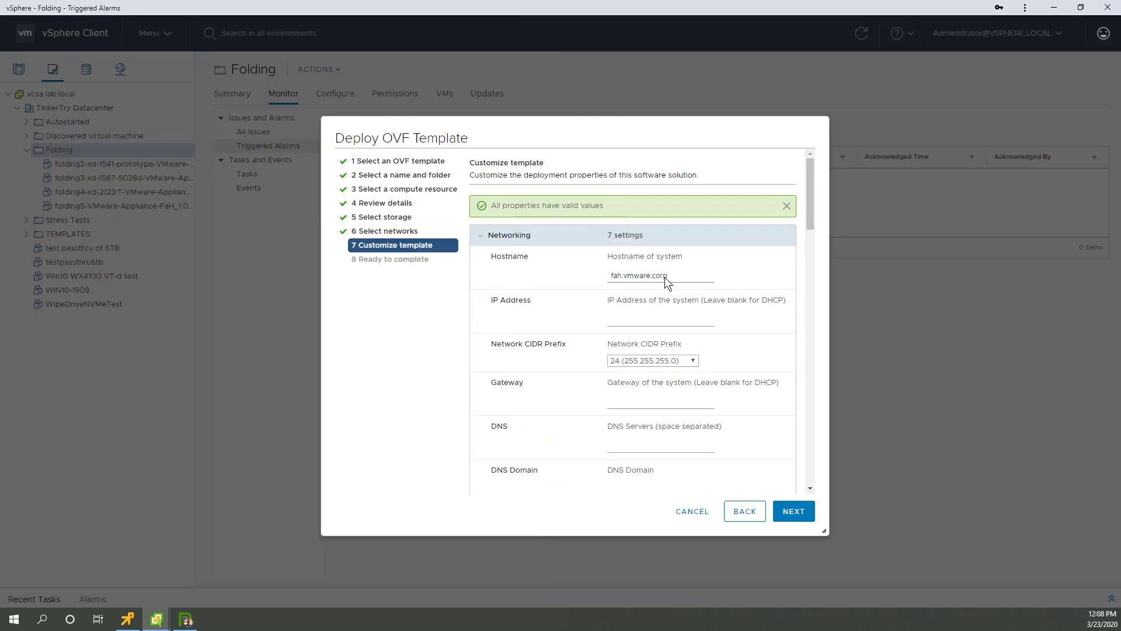
{"action": "key", "text": "super+Left"}
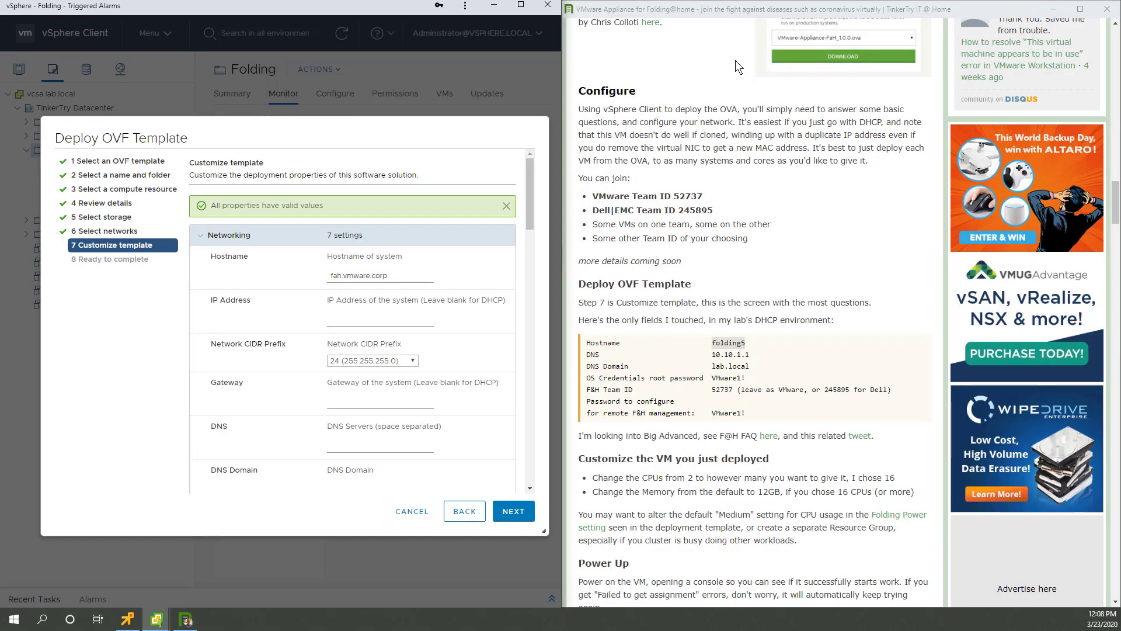
Step: Set hostname to folding6, DNS server to 10.10.1.1 and DNS domain to lab.local
{"action": "key", "text": "ctrl+a"}
{"action": "type", "text": "folding"}
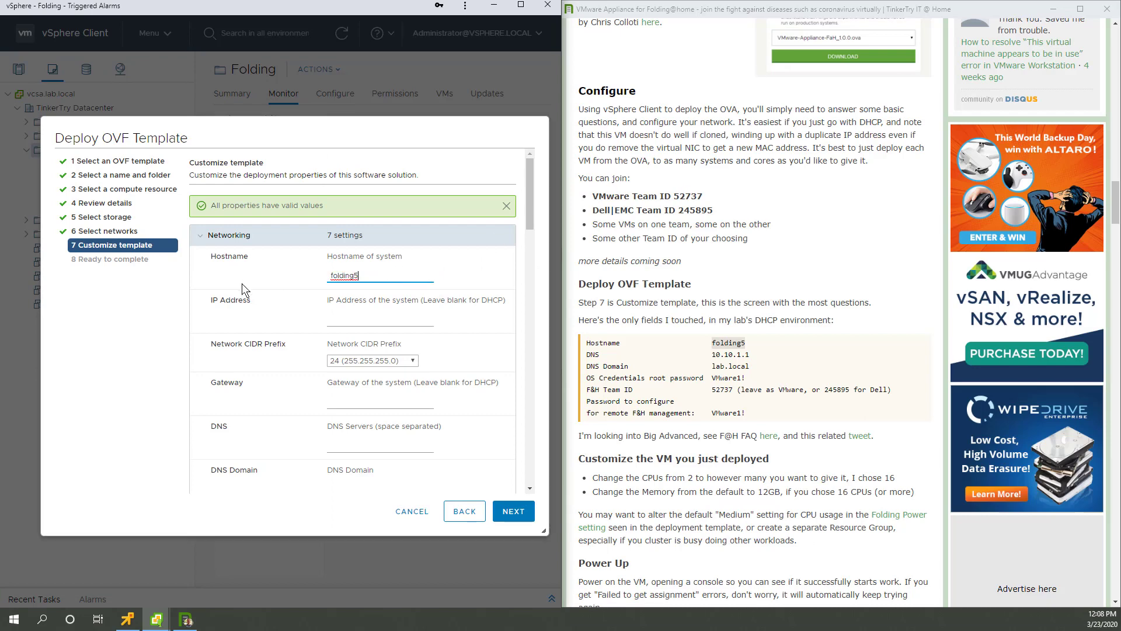
{"action": "type", "text": "6"}
{"action": "scroll", "coordinate": [425, 348], "scroll_direction": "down", "scroll_amount": 1}
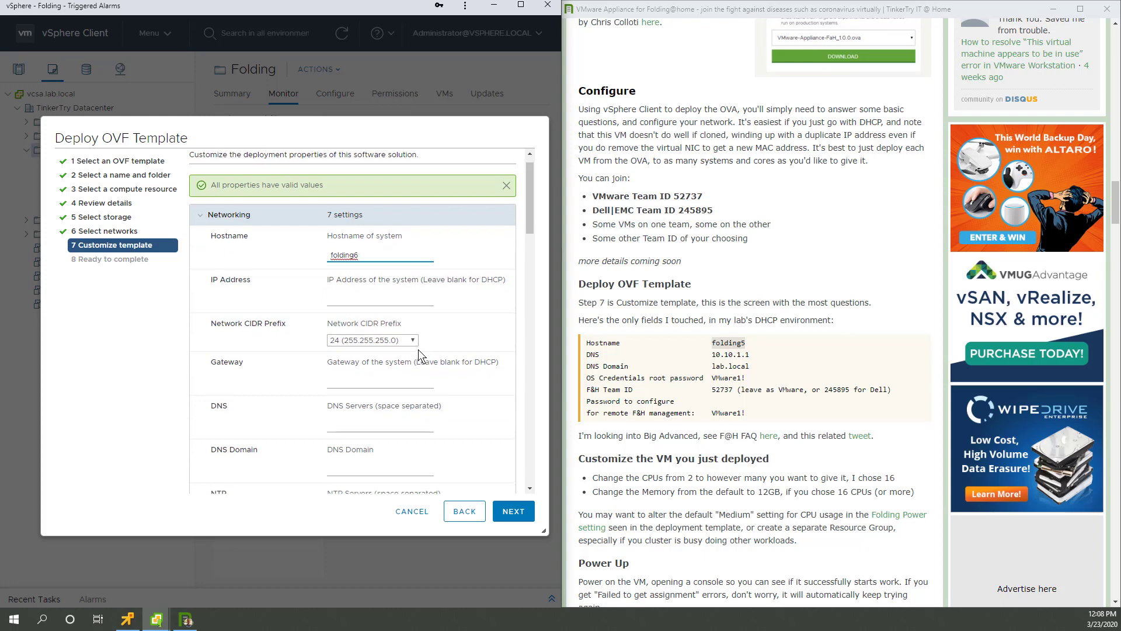
{"action": "scroll", "coordinate": [418, 350], "scroll_direction": "down", "scroll_amount": 1}
{"action": "left_click", "coordinate": [365, 403]}
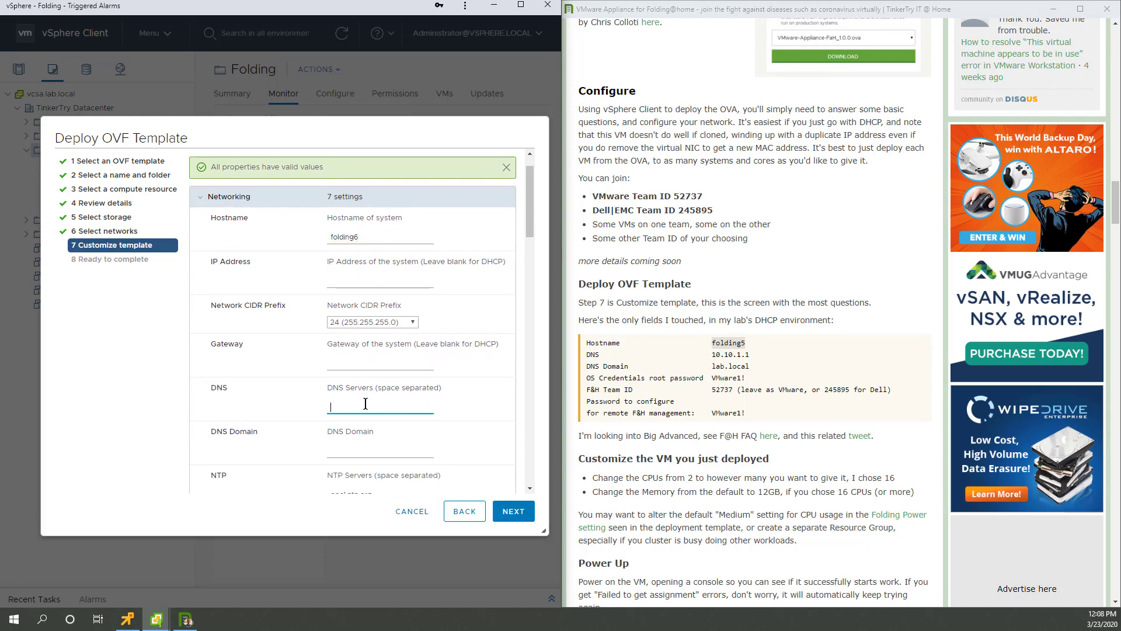
{"action": "type", "text": "10.10.1.1"}
{"action": "key", "text": "Tab"}
{"action": "type", "text": "lab"}
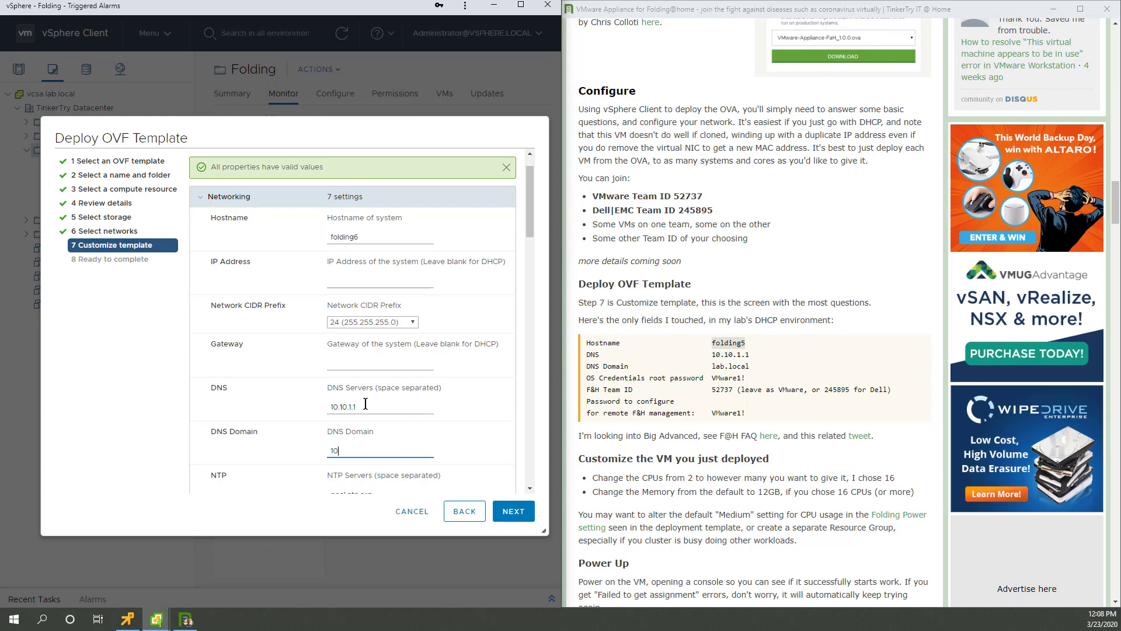
{"action": "type", "text": ".local"}
{"action": "key", "text": "Tab"}
Step: Copy the article's example root password into the root password and confirmation fields
{"action": "scroll", "coordinate": [435, 418], "scroll_direction": "down", "scroll_amount": 2}
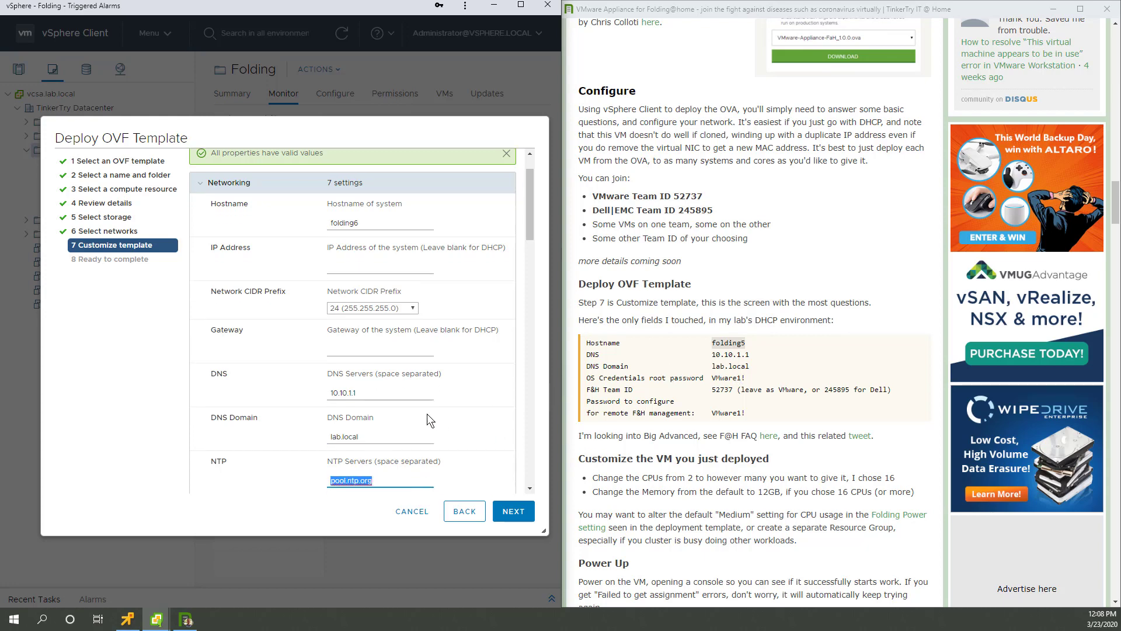
{"action": "scroll", "coordinate": [678, 383], "scroll_direction": "down", "scroll_amount": 1}
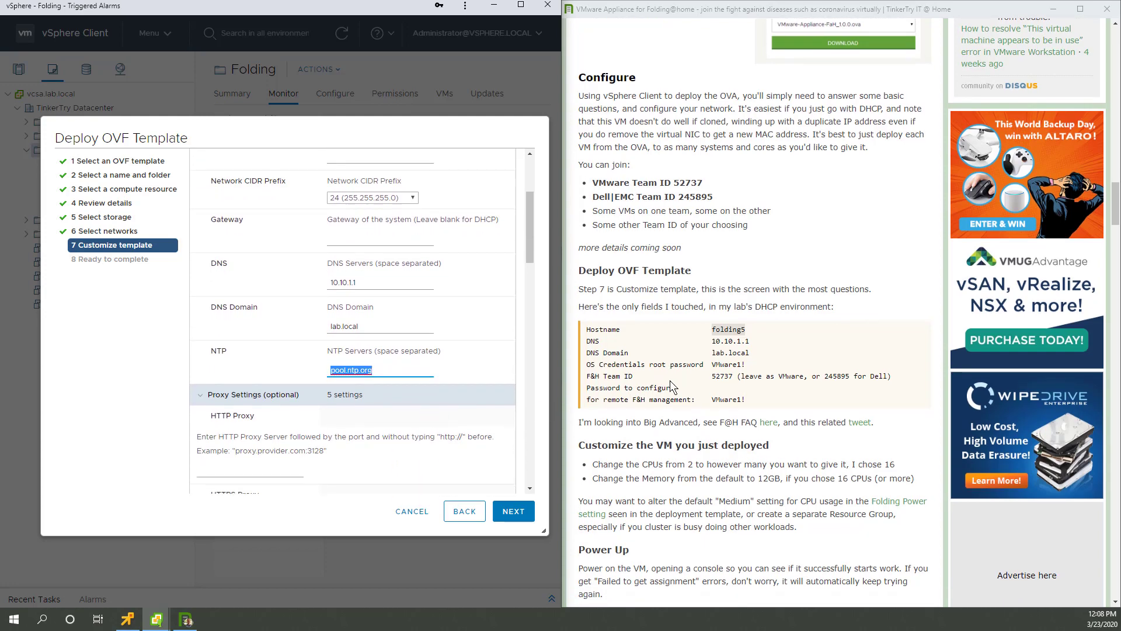
{"action": "left_click_drag", "start_coordinate": [747, 354], "coordinate": [714, 358]}
{"action": "scroll", "coordinate": [419, 405], "scroll_direction": "down", "scroll_amount": 3}
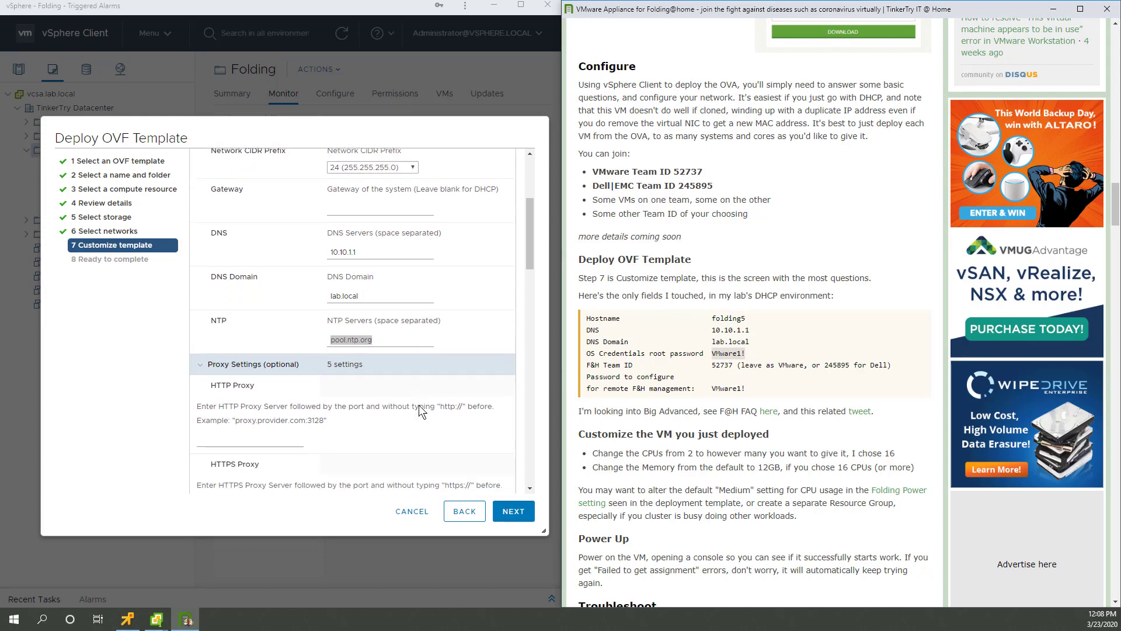
{"action": "scroll", "coordinate": [419, 402], "scroll_direction": "down", "scroll_amount": 3}
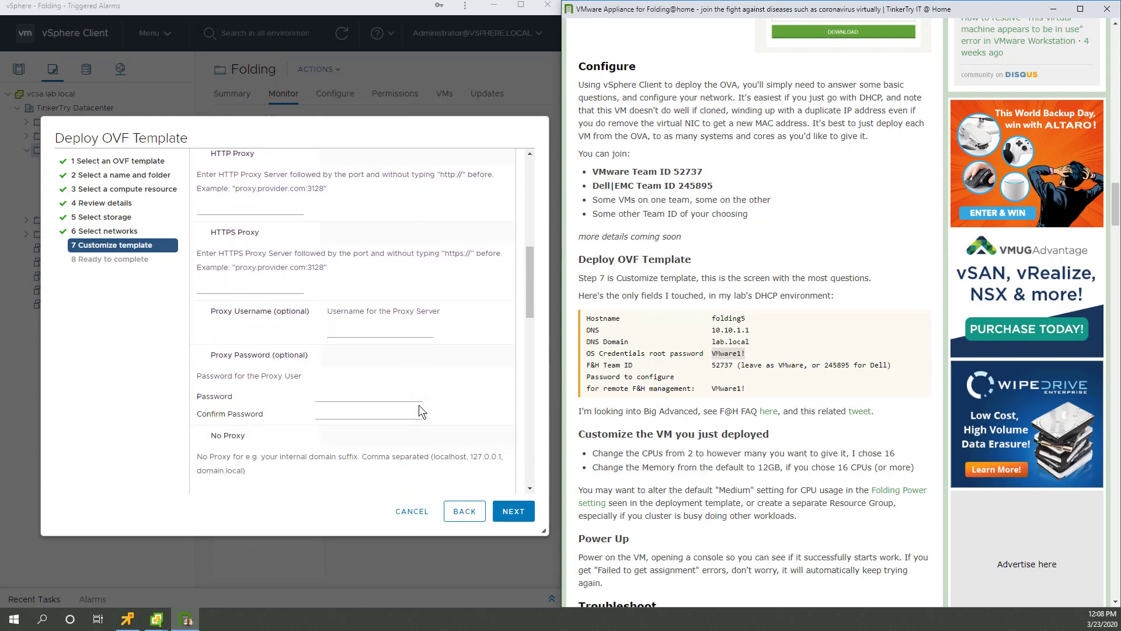
{"action": "scroll", "coordinate": [386, 384], "scroll_direction": "down", "scroll_amount": 1}
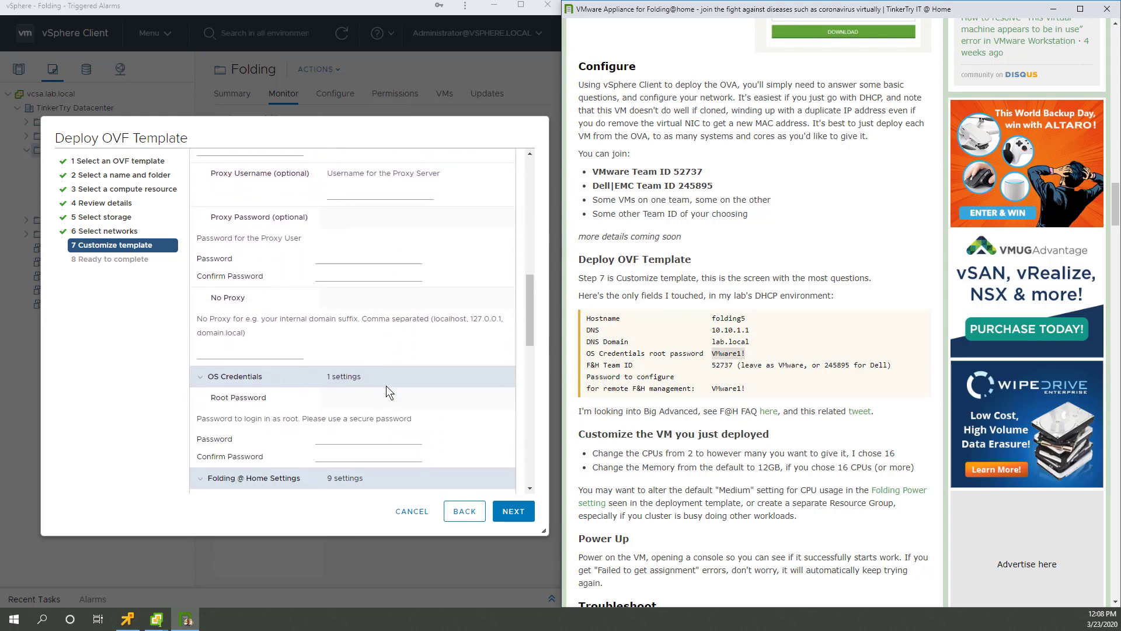
{"action": "left_click", "coordinate": [337, 435]}
{"action": "key", "text": "ctrl+v"}
{"action": "left_click", "coordinate": [337, 450]}
{"action": "key", "text": "ctrl+v"}
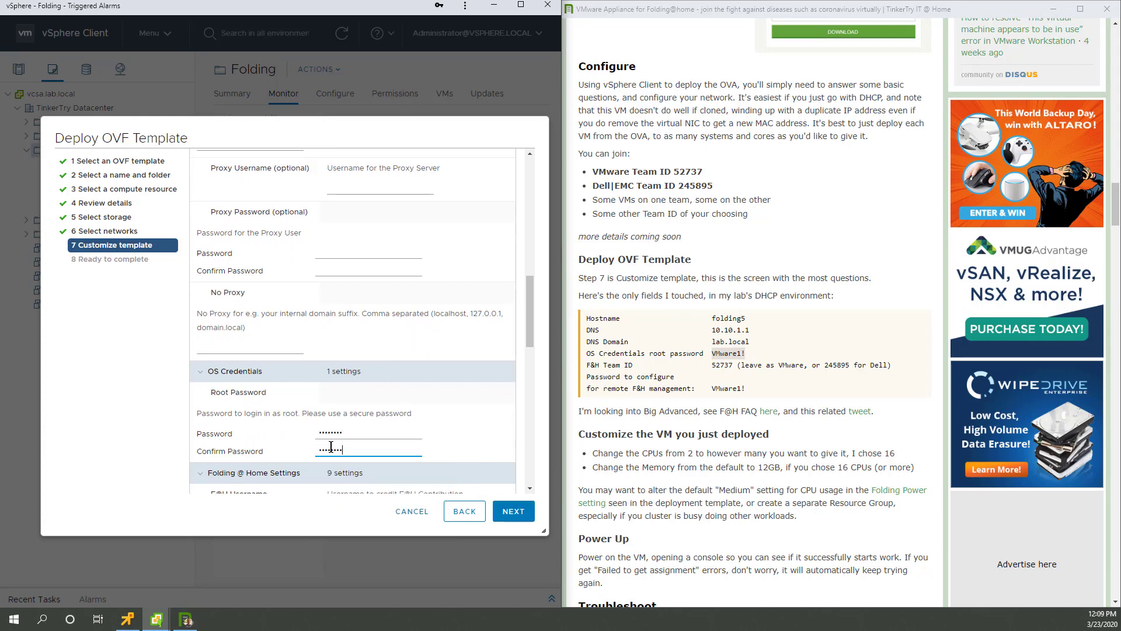
Step: Enter and confirm the remote management password
{"action": "scroll", "coordinate": [464, 347], "scroll_direction": "down", "scroll_amount": 1}
{"action": "scroll", "coordinate": [464, 342], "scroll_direction": "down", "scroll_amount": 2}
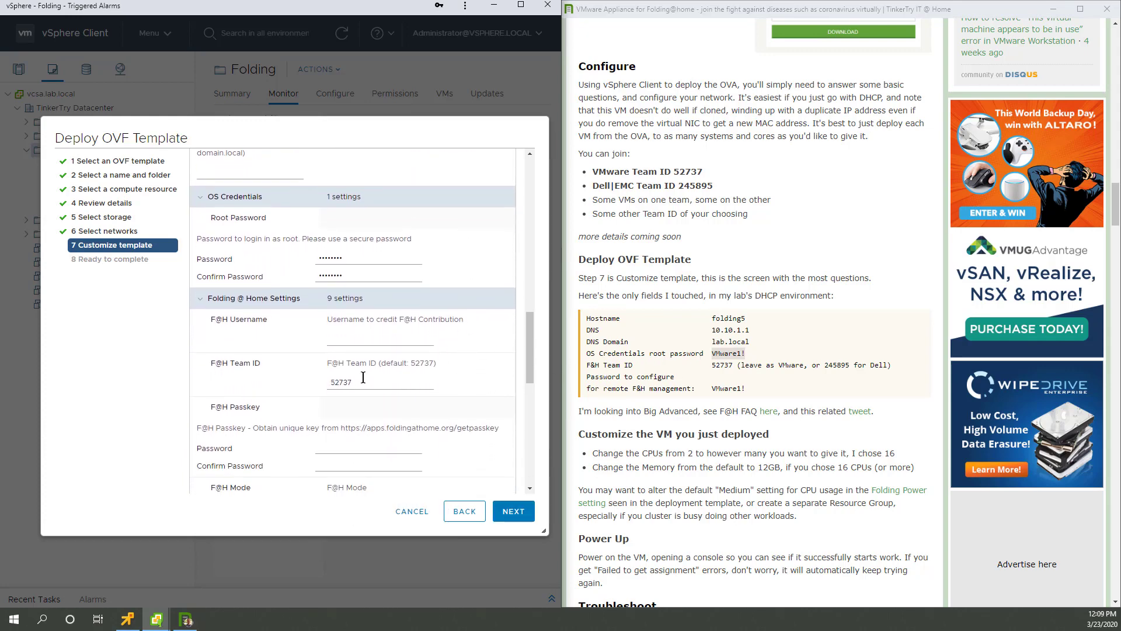
{"action": "scroll", "coordinate": [389, 451], "scroll_direction": "down", "scroll_amount": 3}
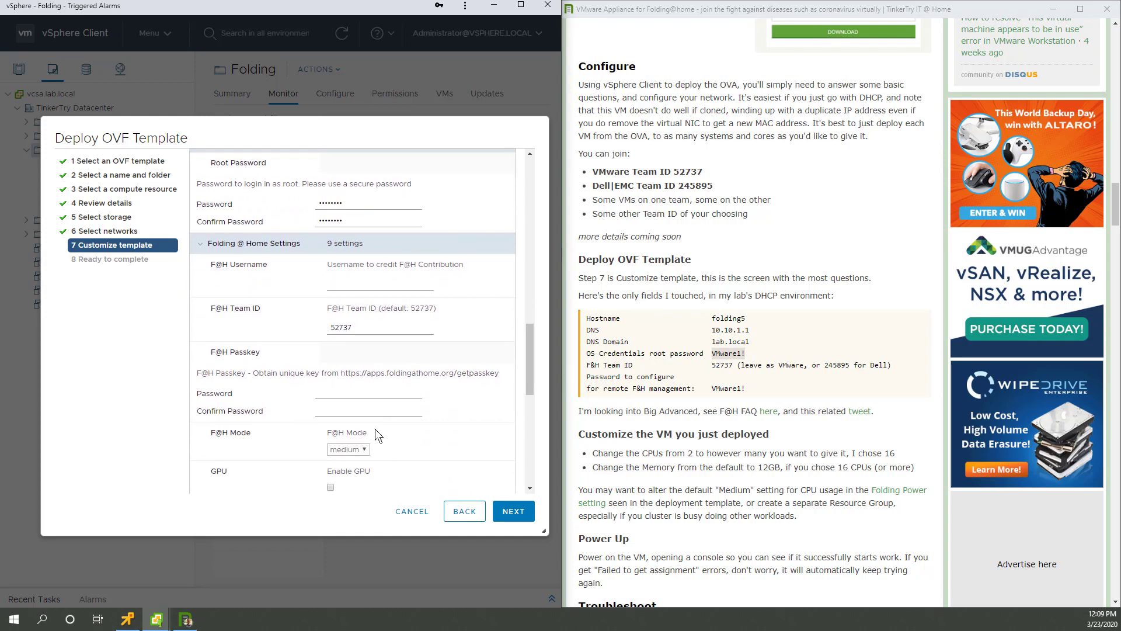
{"action": "scroll", "coordinate": [374, 427], "scroll_direction": "down", "scroll_amount": 5}
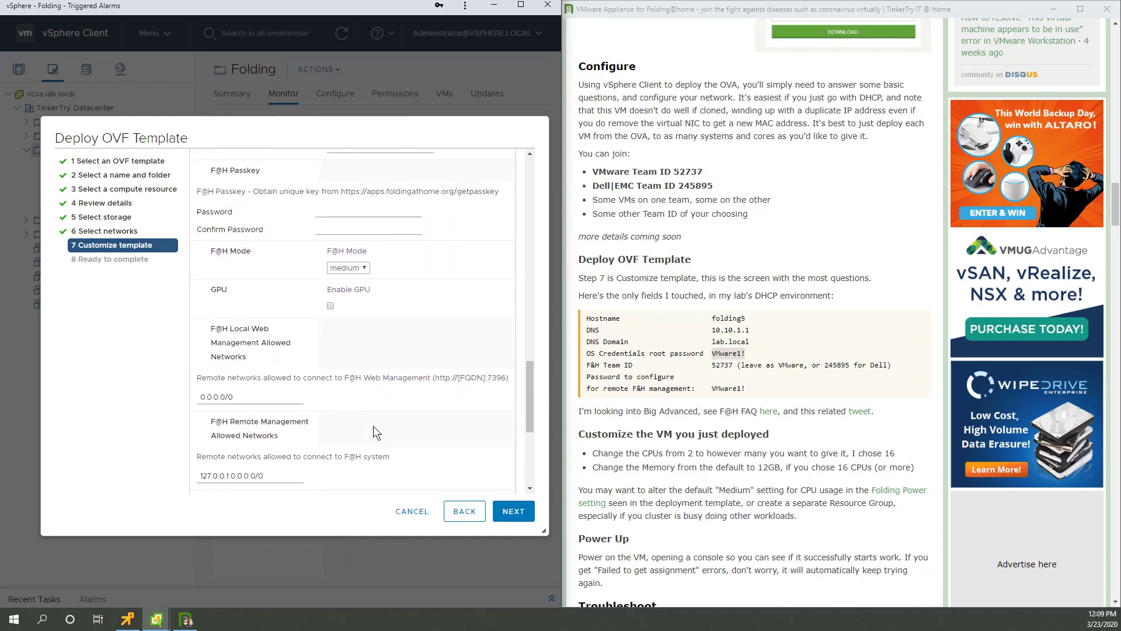
{"action": "scroll", "coordinate": [373, 434], "scroll_direction": "down", "scroll_amount": 1}
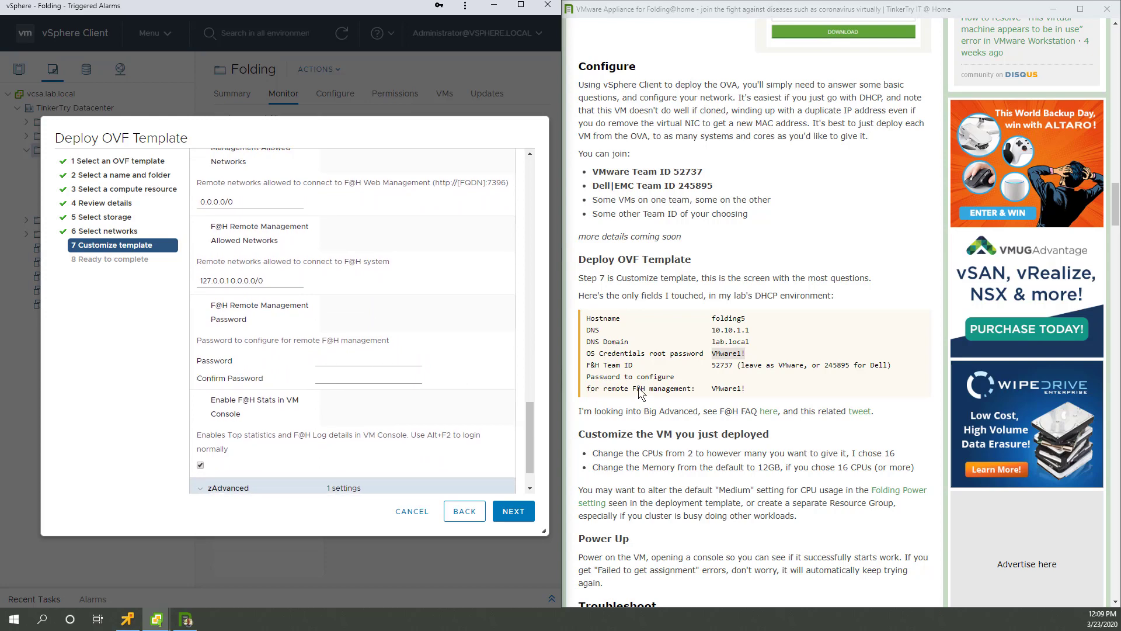
{"action": "left_click", "coordinate": [321, 362]}
{"action": "type", "text": "VMware1!"}
{"action": "left_click", "coordinate": [345, 374]}
{"action": "type", "text": "VMware1!"}
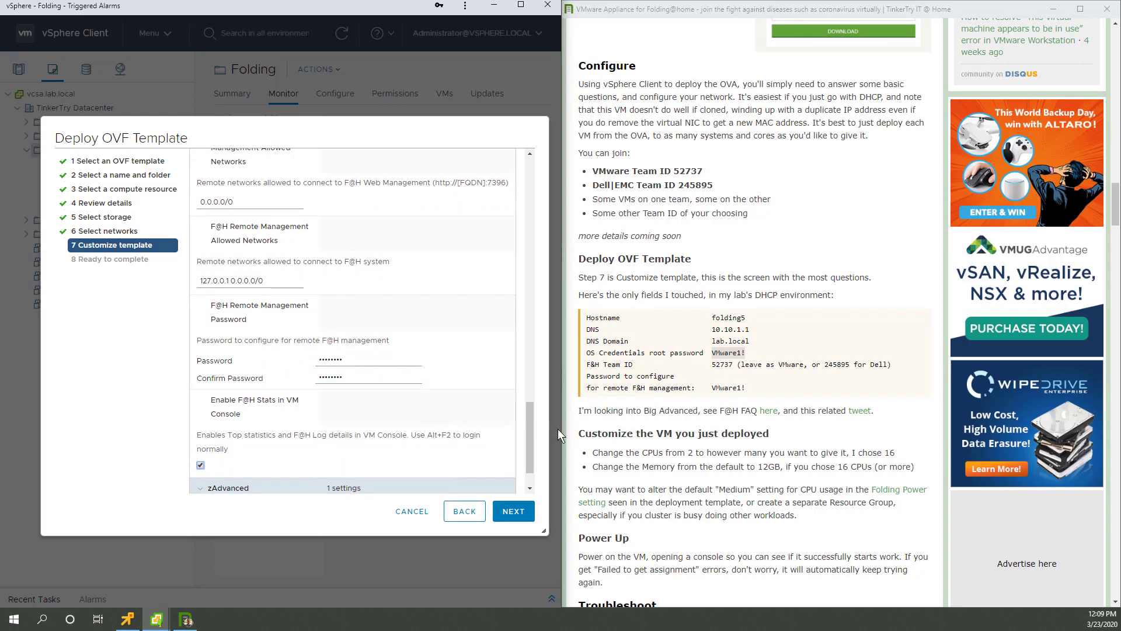
Step: Keep F@H Mode at medium after briefly trying full, then advance to Ready to complete
{"action": "scroll", "coordinate": [447, 401], "scroll_direction": "down", "scroll_amount": 1}
{"action": "scroll", "coordinate": [449, 407], "scroll_direction": "down", "scroll_amount": 1}
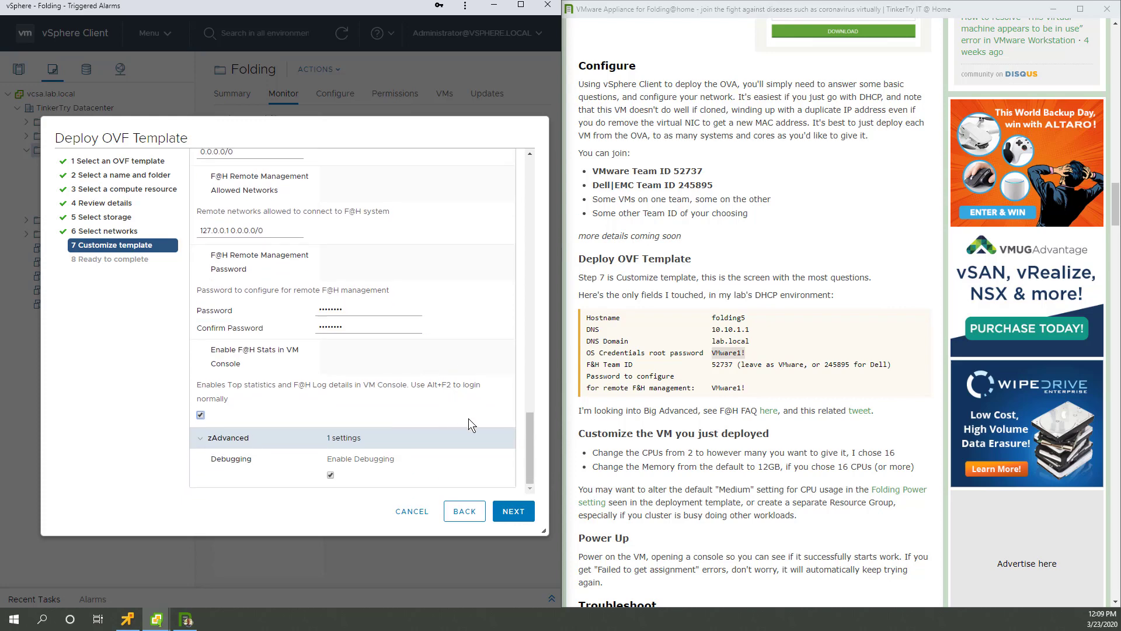
{"action": "scroll", "coordinate": [468, 419], "scroll_direction": "up", "scroll_amount": 10}
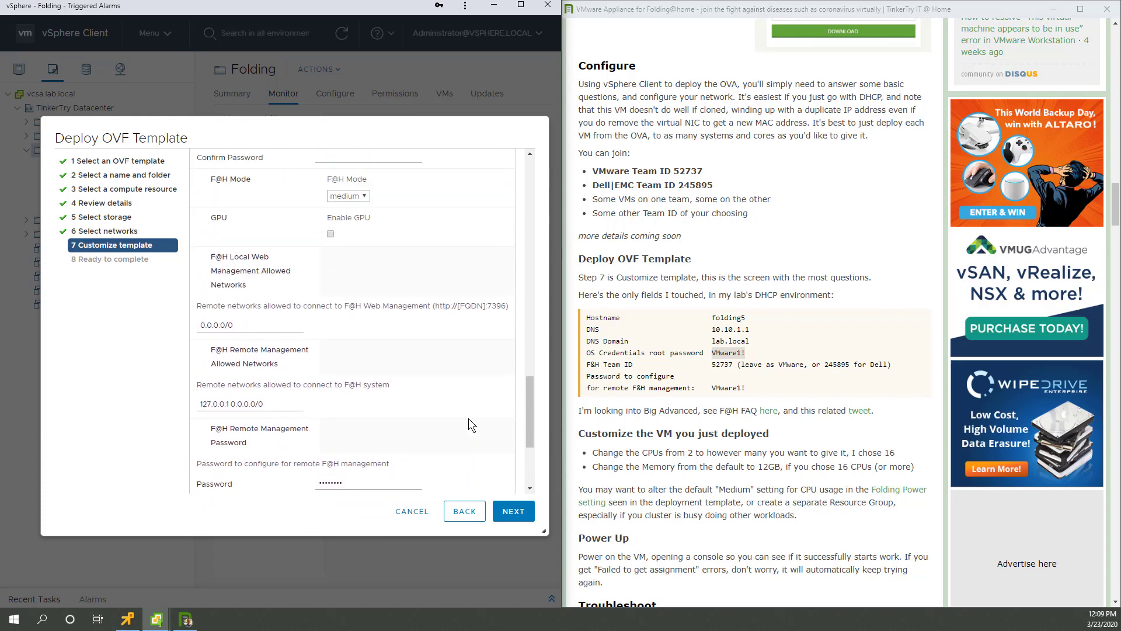
{"action": "scroll", "coordinate": [469, 418], "scroll_direction": "down", "scroll_amount": 4}
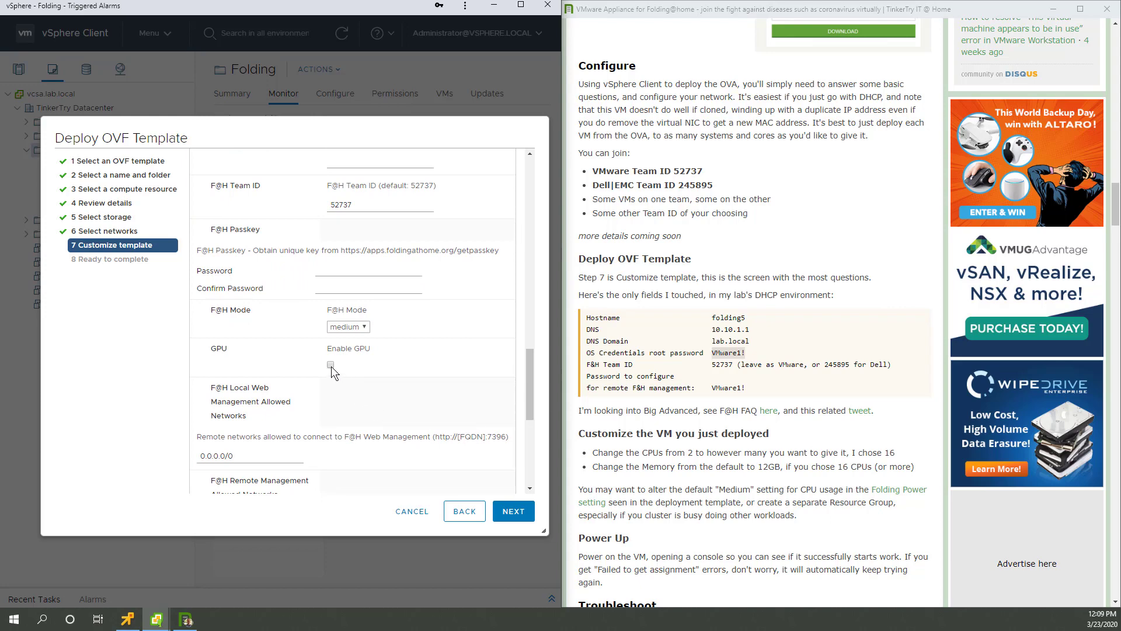
{"action": "left_click", "coordinate": [364, 326]}
{"action": "left_click", "coordinate": [345, 361]}
{"action": "left_click", "coordinate": [362, 327]}
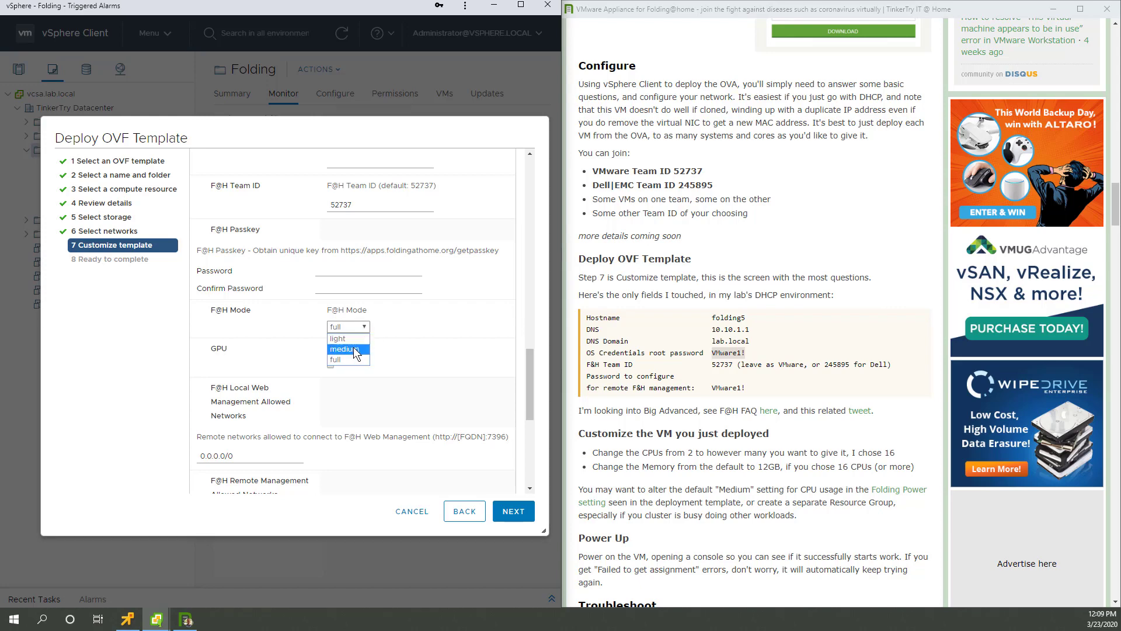
{"action": "left_click", "coordinate": [355, 351]}
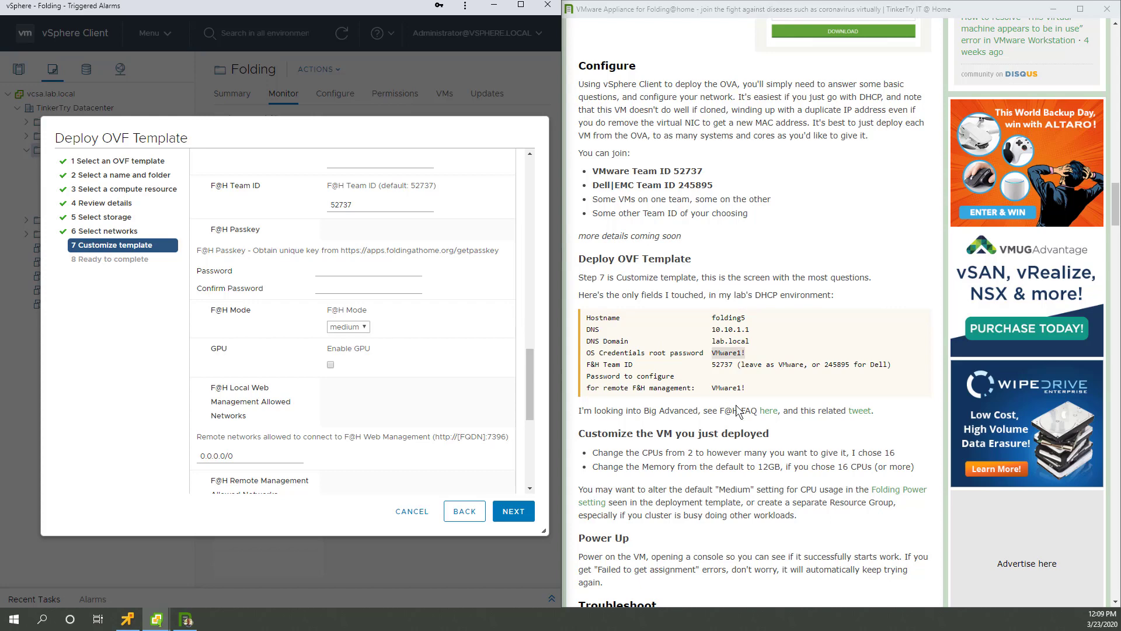
{"action": "scroll", "coordinate": [482, 386], "scroll_direction": "down", "scroll_amount": 5}
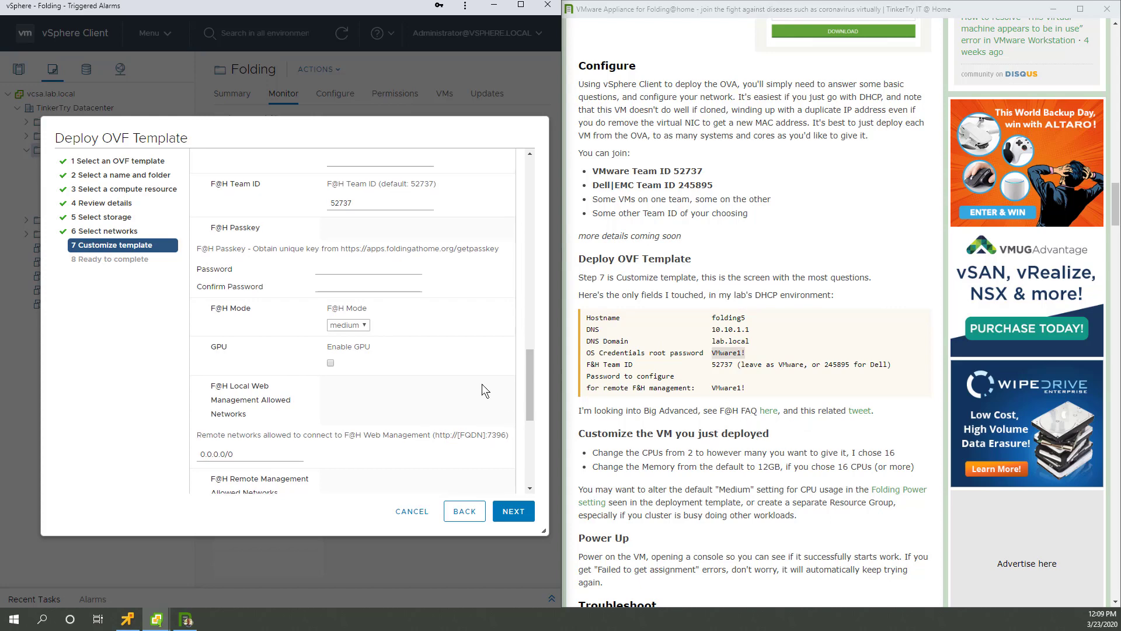
{"action": "left_click", "coordinate": [519, 513]}
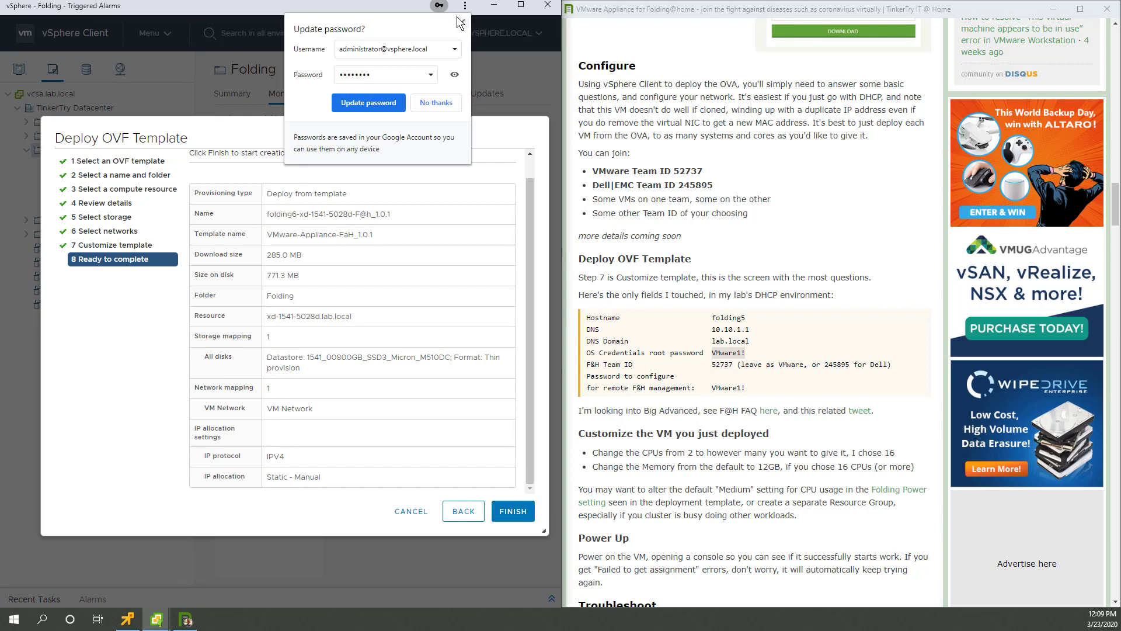
Step: Dismiss the browser password prompt, finish the folding6 deployment, and enlarge the Recent Tasks panel to track it
{"action": "left_click", "coordinate": [436, 100]}
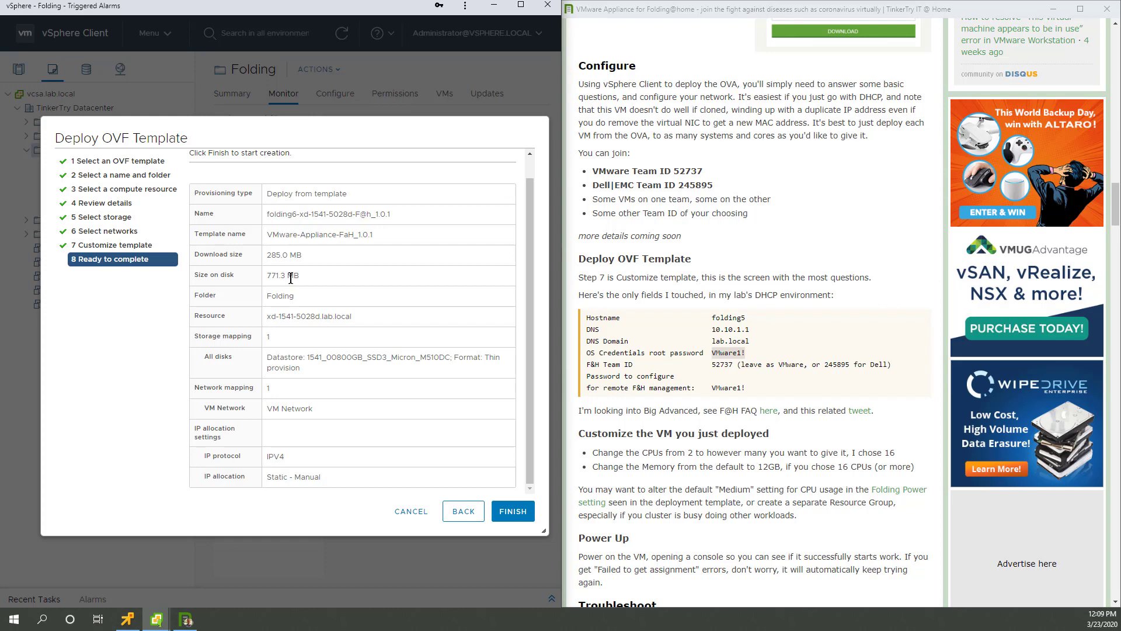
{"action": "left_click", "coordinate": [526, 517]}
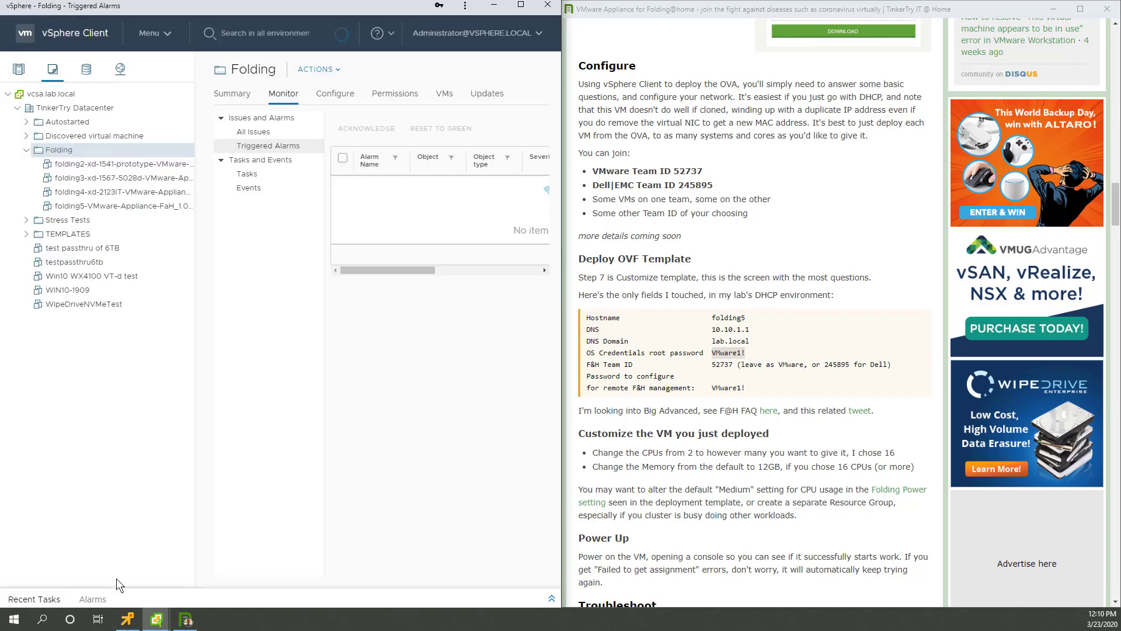
{"action": "left_click", "coordinate": [53, 599]}
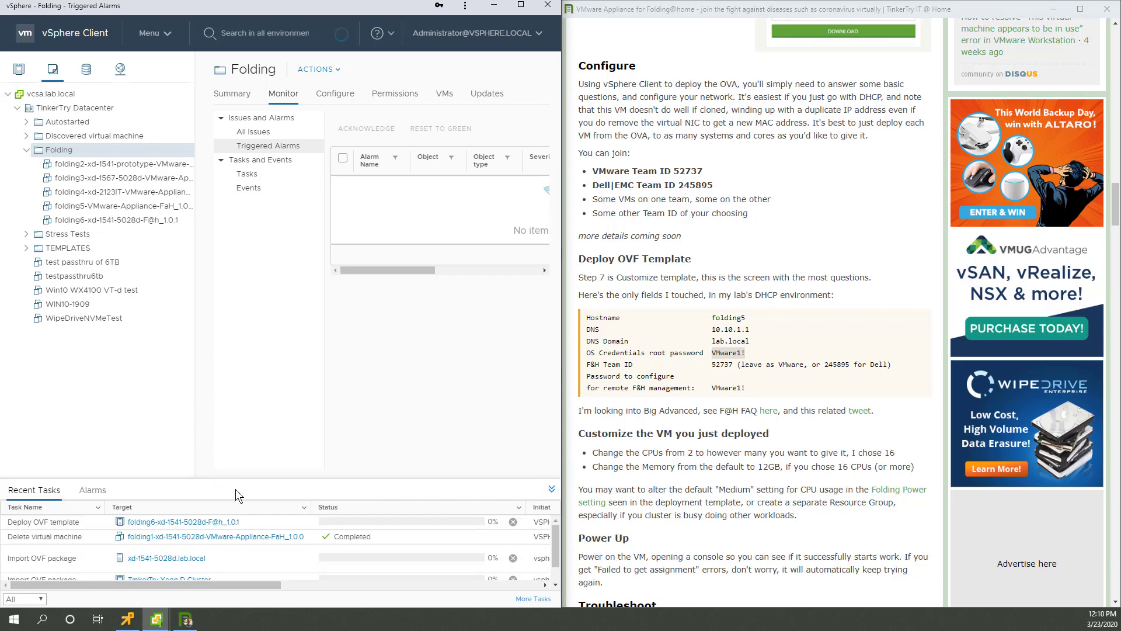
{"action": "left_click_drag", "start_coordinate": [240, 480], "coordinate": [253, 339]}
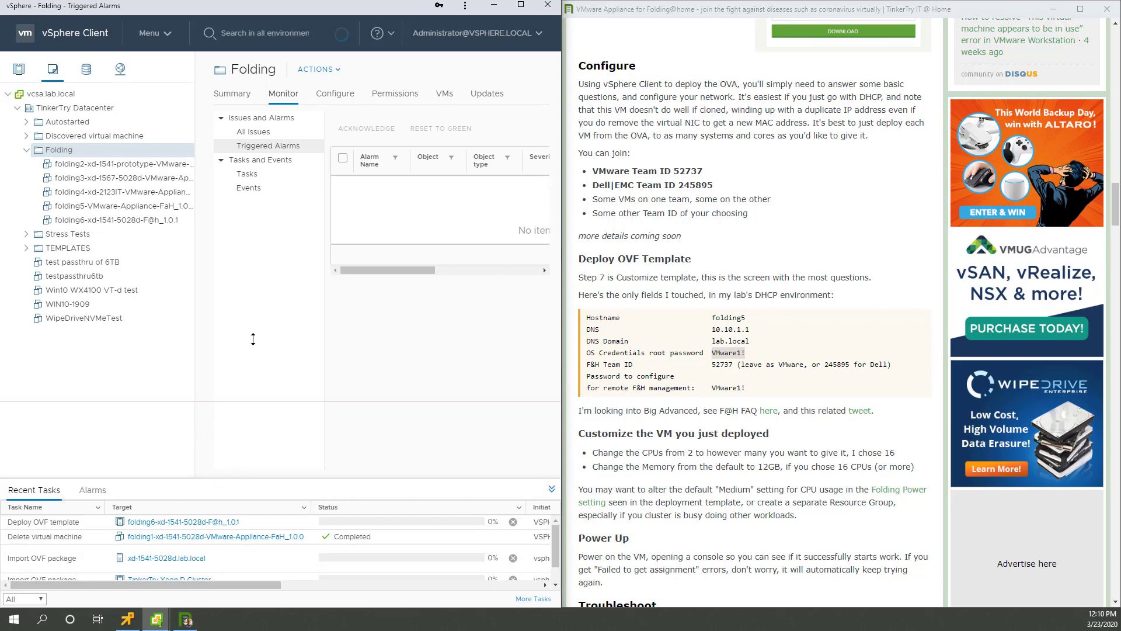
{"action": "left_click_drag", "start_coordinate": [195, 230], "coordinate": [139, 223]}
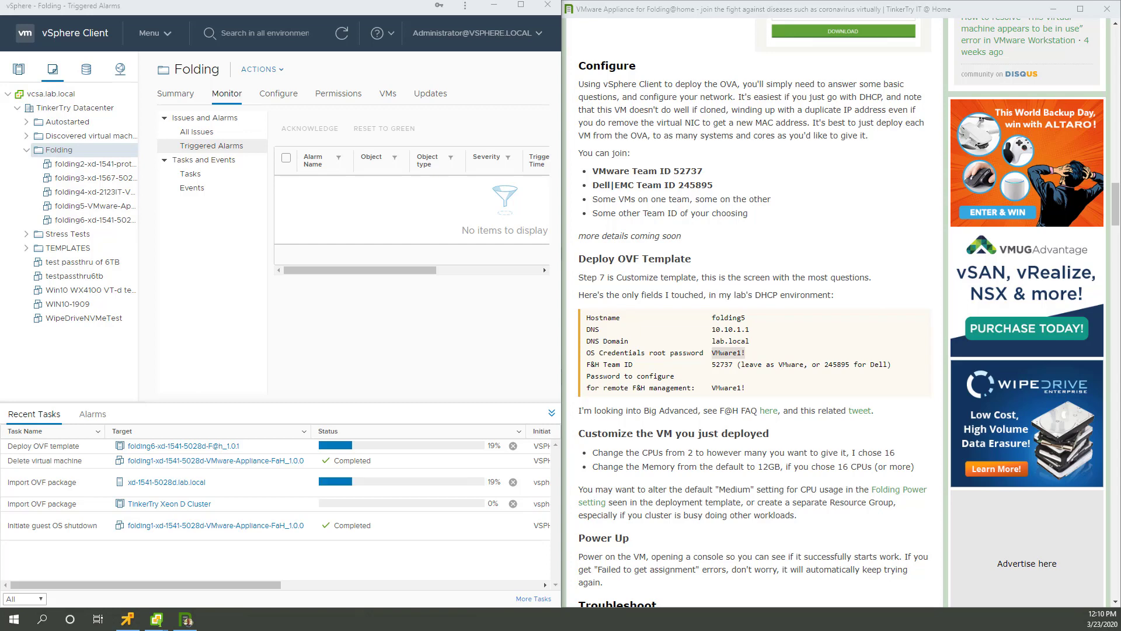
{"action": "key", "text": "ctrl+shift+Escape"}
{"action": "left_click_drag", "start_coordinate": [1084, 226], "coordinate": [656, 122]}
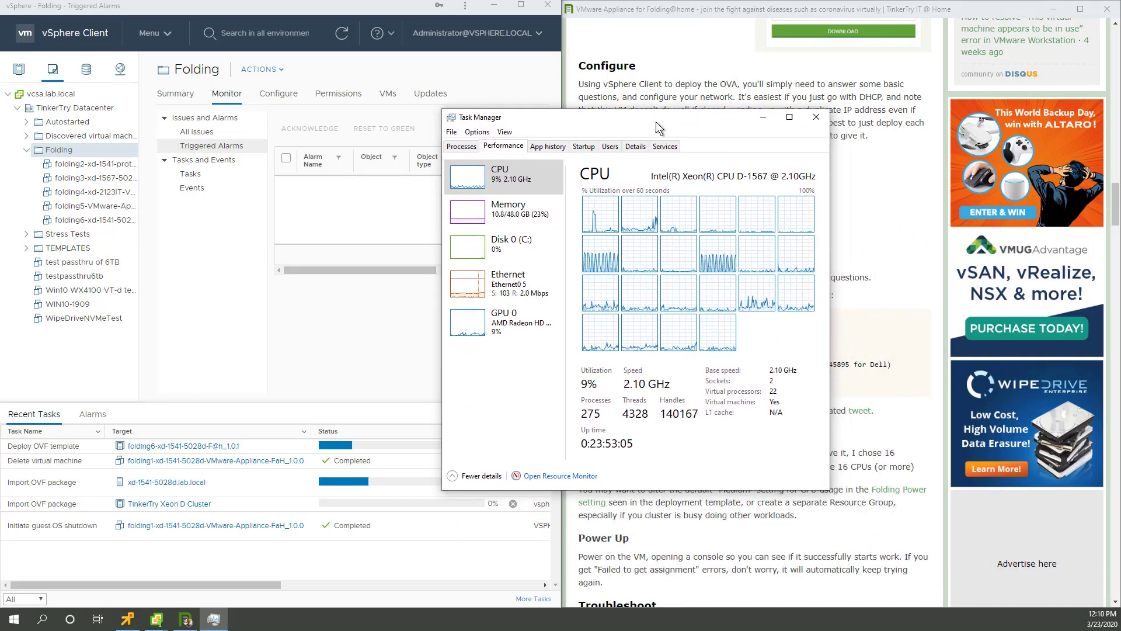
{"action": "left_click", "coordinate": [506, 285]}
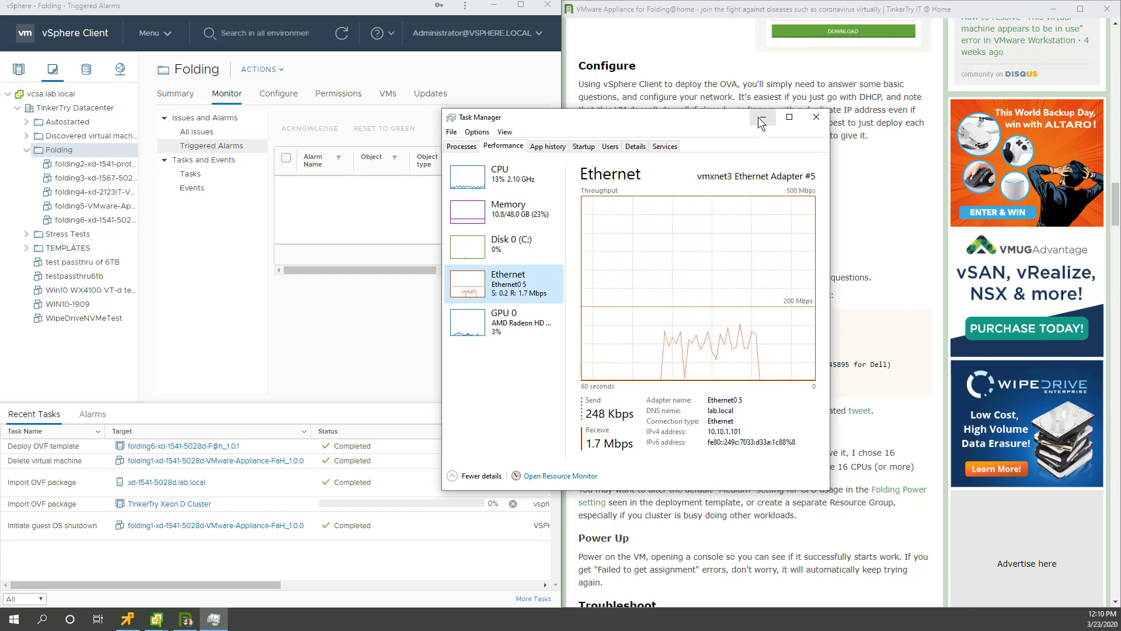
{"action": "left_click", "coordinate": [762, 122]}
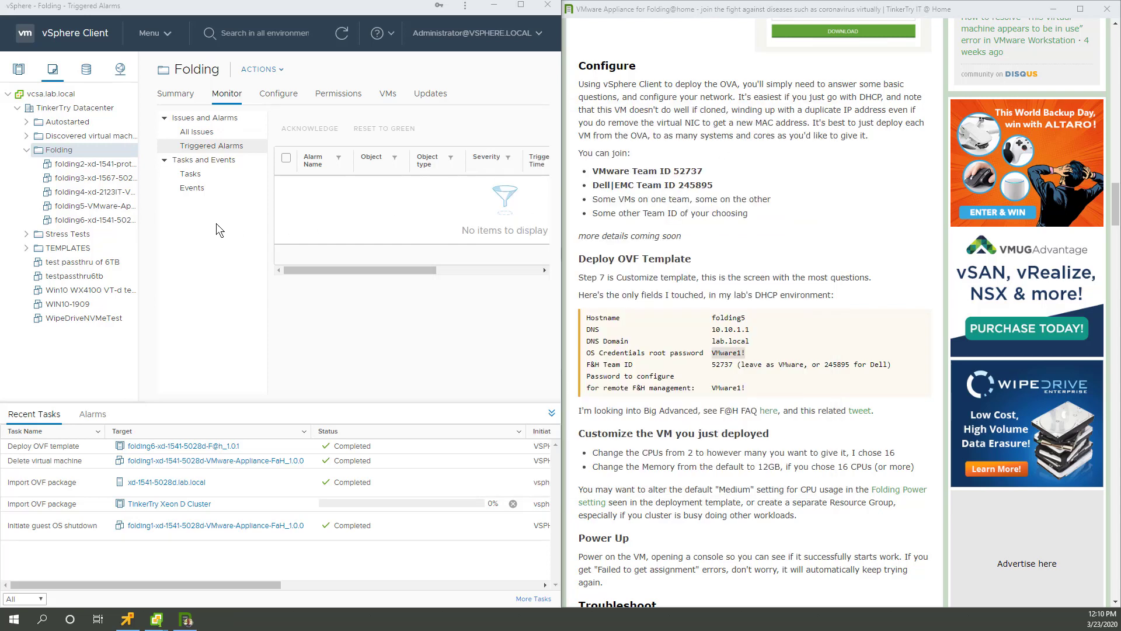
Step: Edit folding6's settings to give it 16 CPUs and 24 GB of memory
{"action": "left_click", "coordinate": [90, 220]}
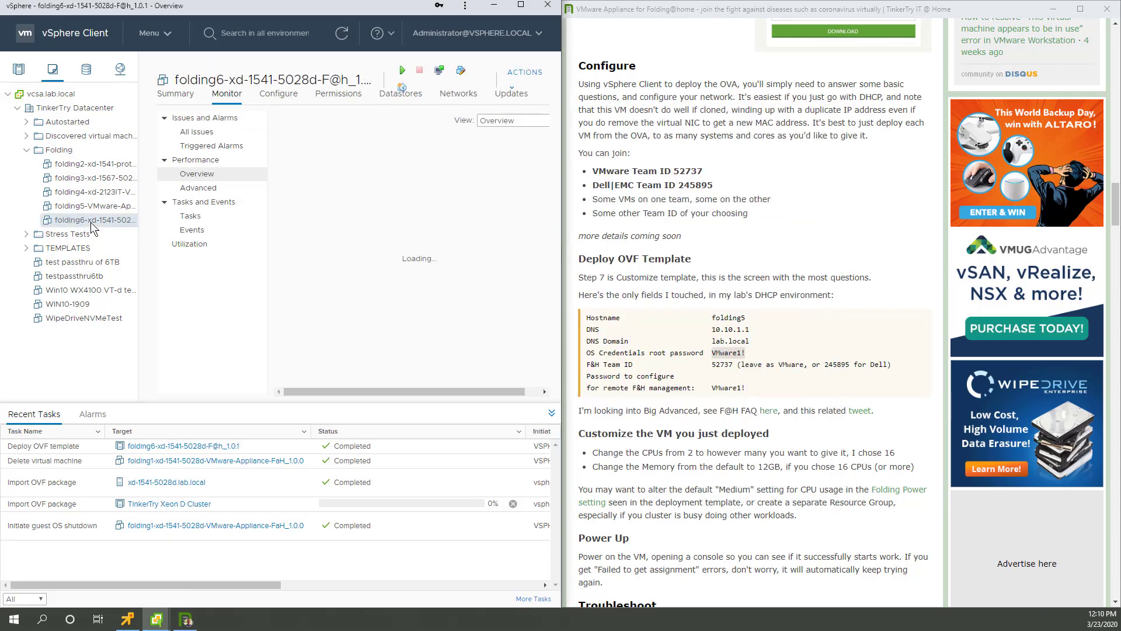
{"action": "right_click", "coordinate": [90, 222]}
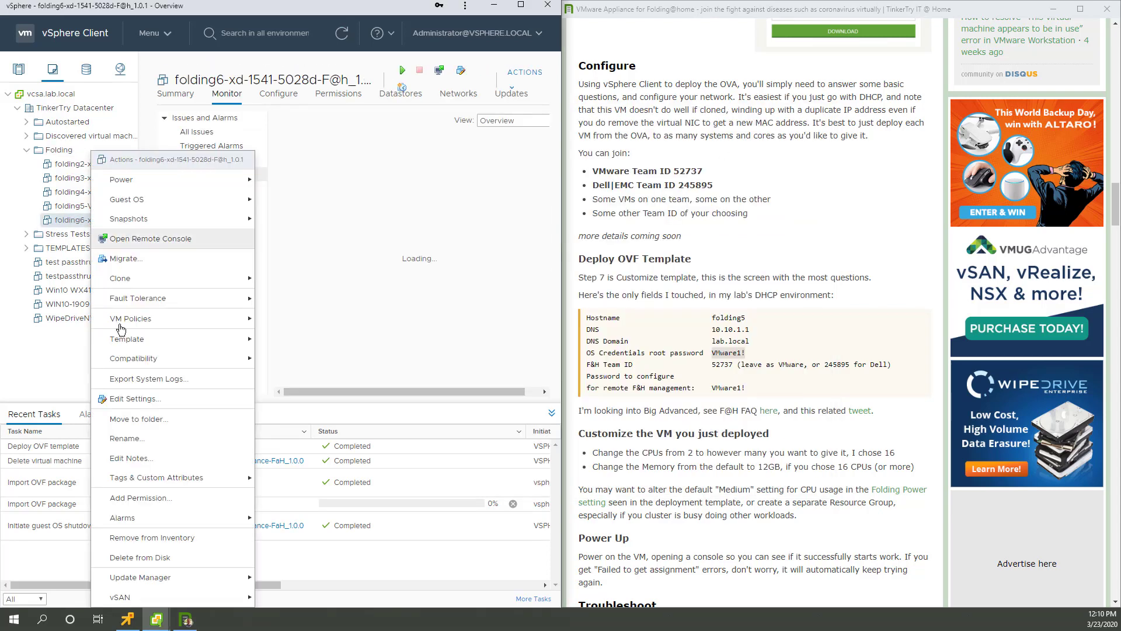
{"action": "left_click", "coordinate": [135, 401]}
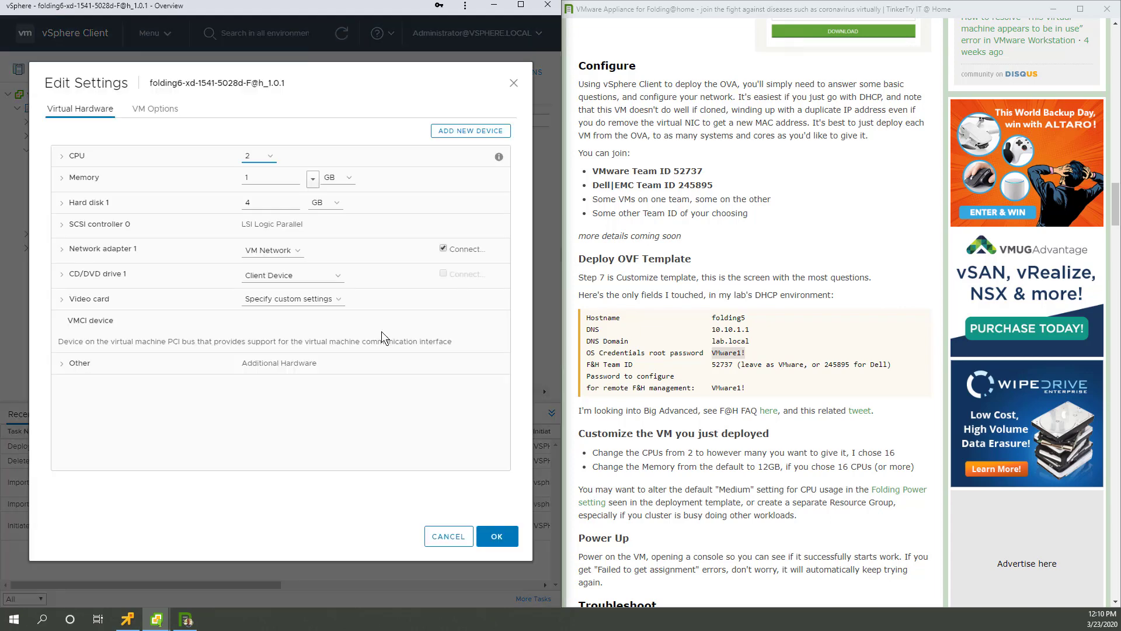
{"action": "left_click", "coordinate": [267, 157]}
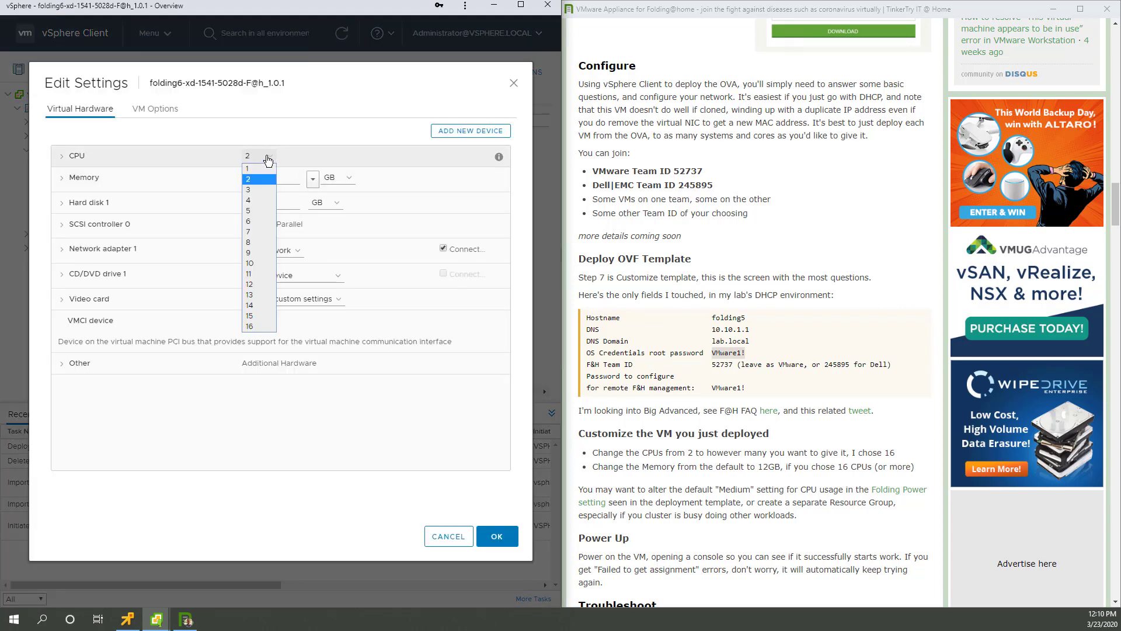
{"action": "left_click", "coordinate": [257, 327]}
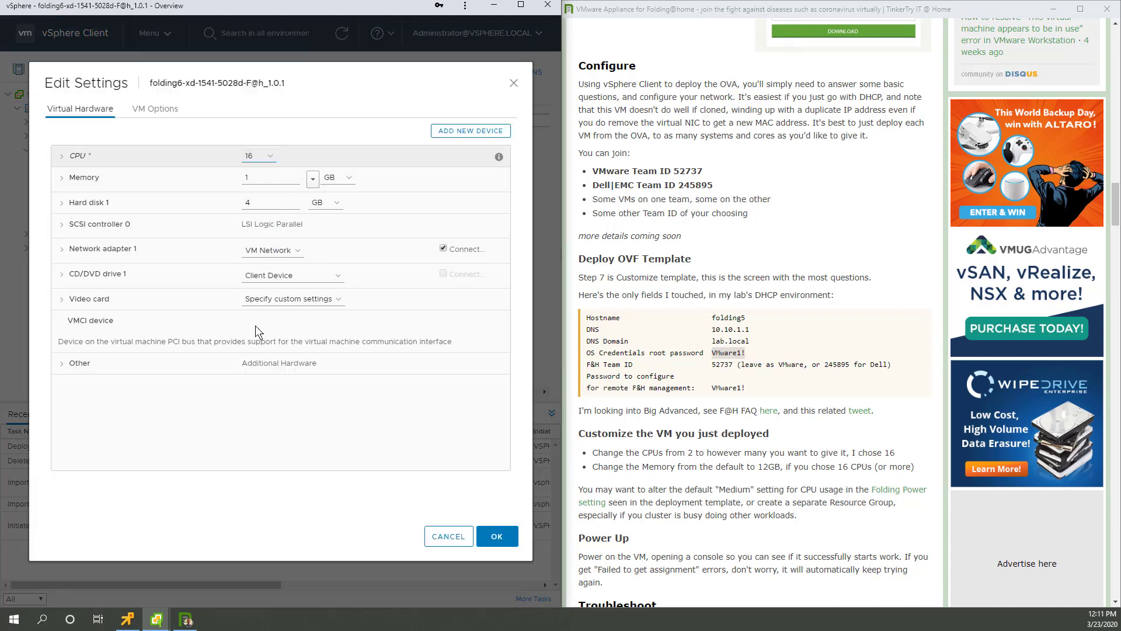
{"action": "double_click", "coordinate": [260, 177]}
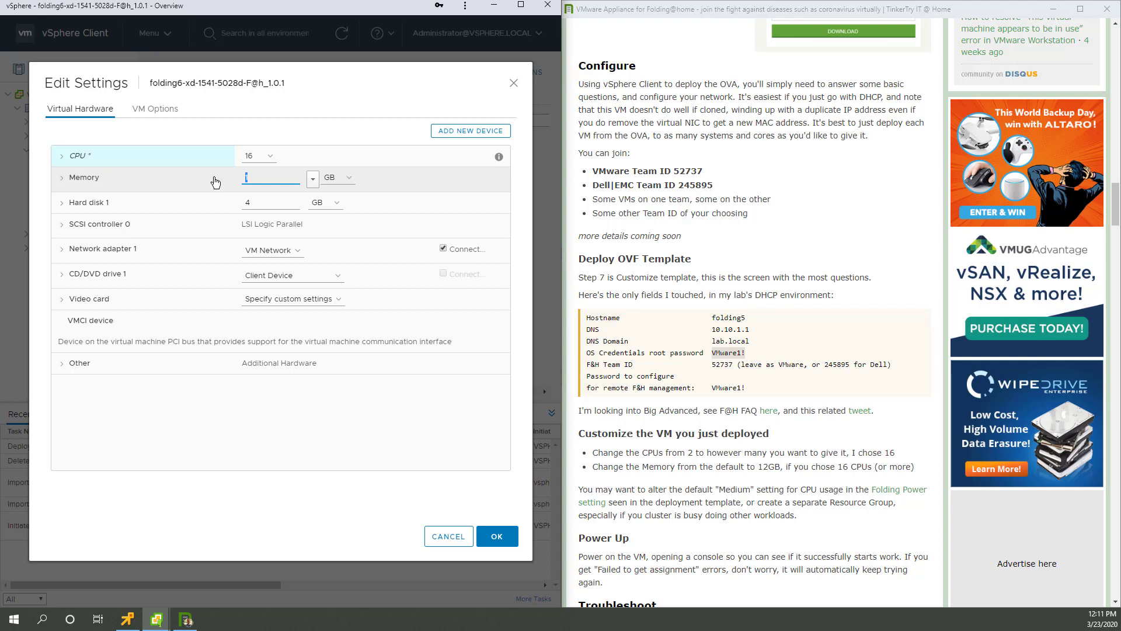
{"action": "type", "text": "24"}
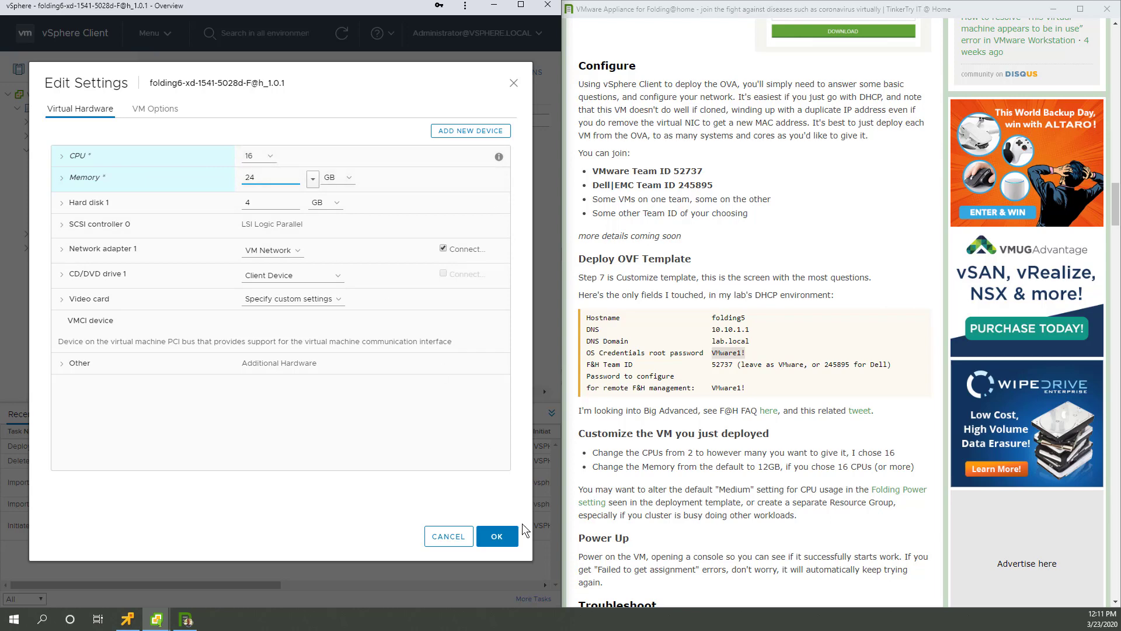
{"action": "left_click", "coordinate": [494, 537]}
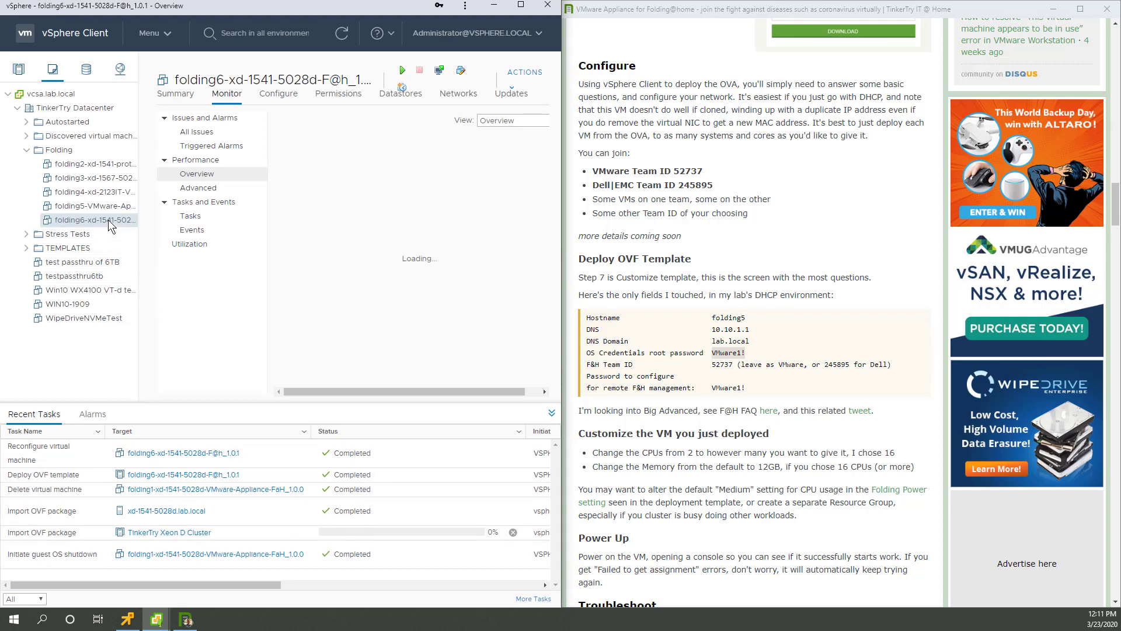
Step: Launch folding6's remote console from its Summary, power the VM on, and return to the TinkerTry article
{"action": "left_click", "coordinate": [175, 93]}
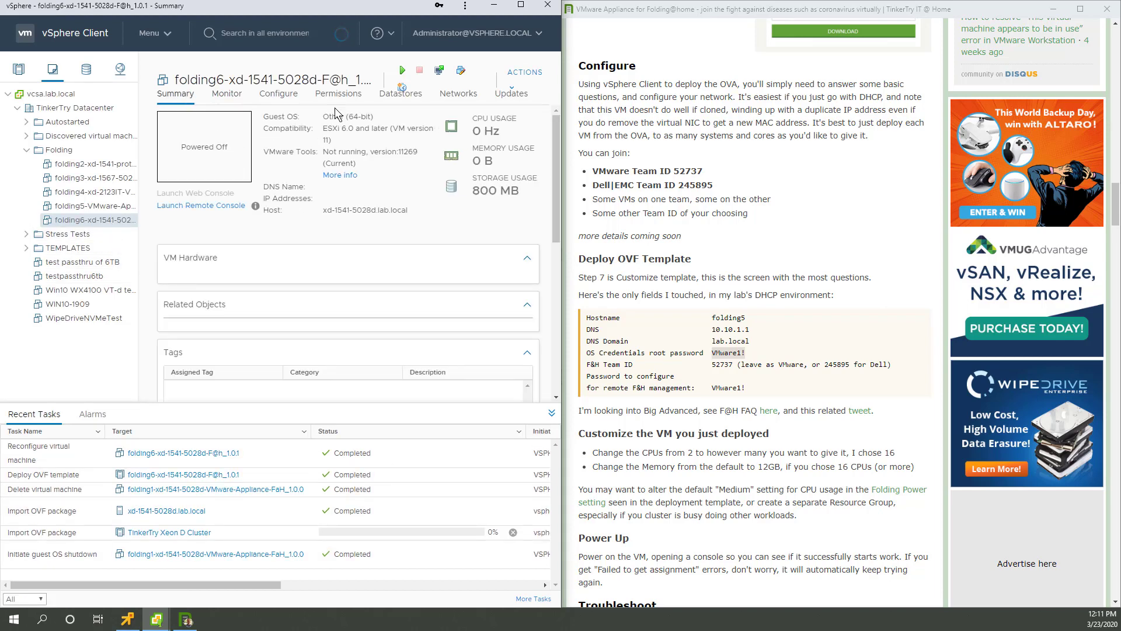
{"action": "left_click", "coordinate": [521, 5]}
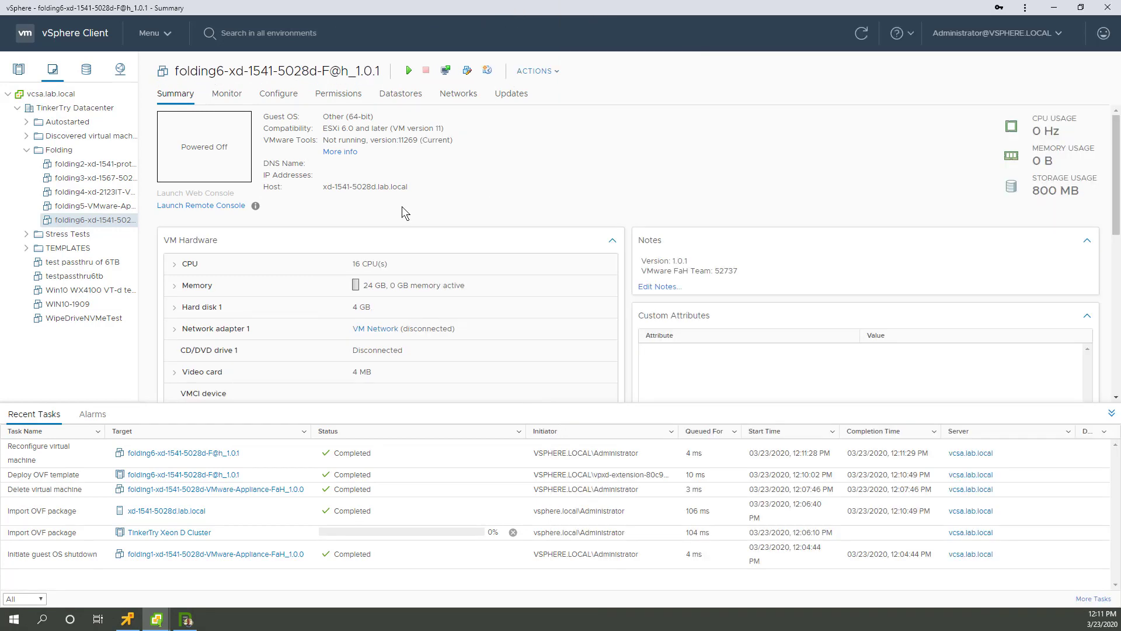
{"action": "left_click", "coordinate": [218, 206]}
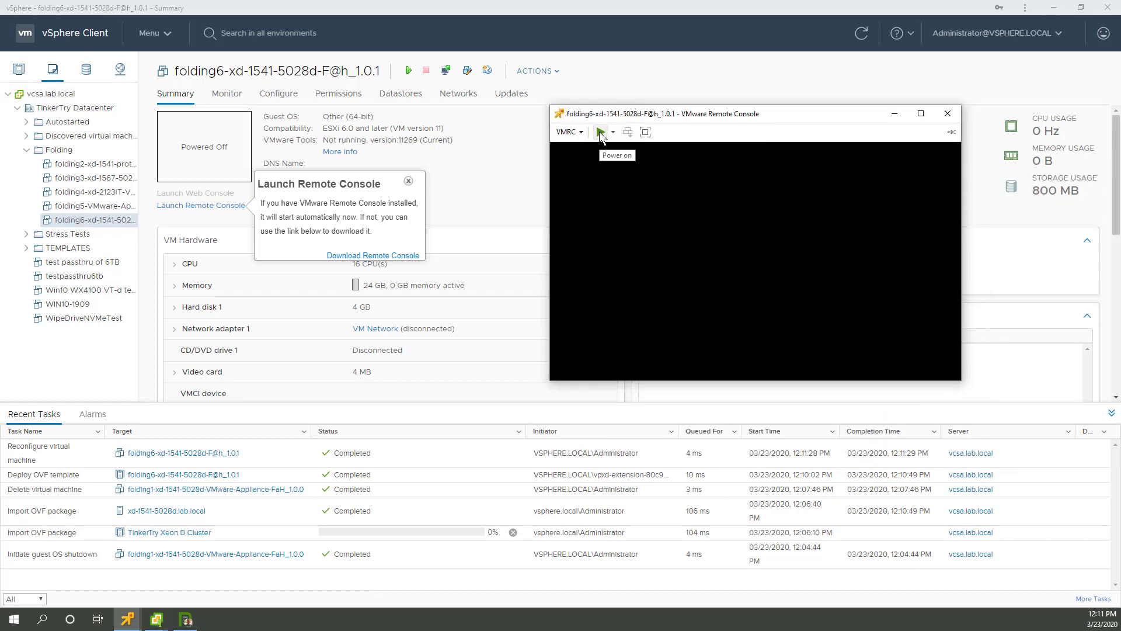
{"action": "left_click", "coordinate": [602, 133]}
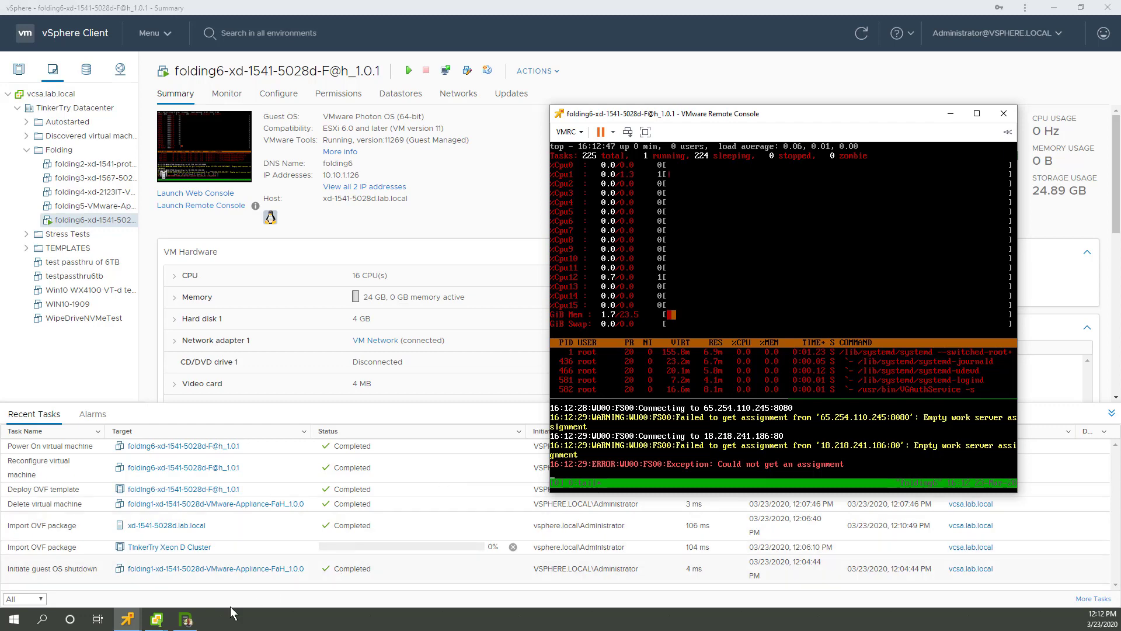
{"action": "left_click", "coordinate": [186, 620]}
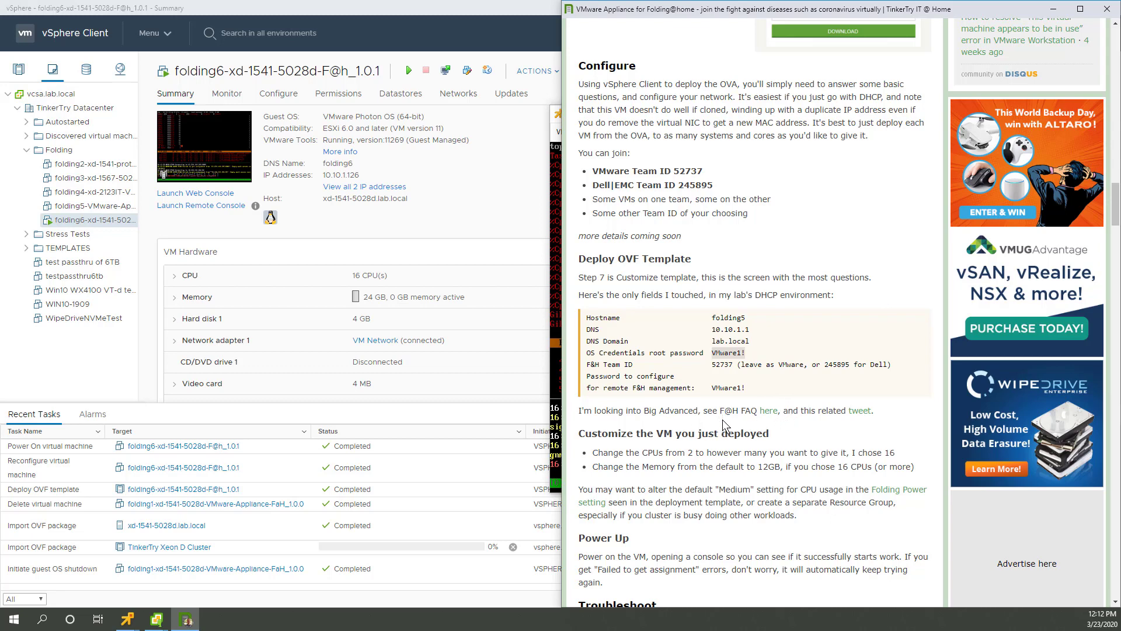
{"action": "scroll", "coordinate": [724, 418], "scroll_direction": "up", "scroll_amount": 8}
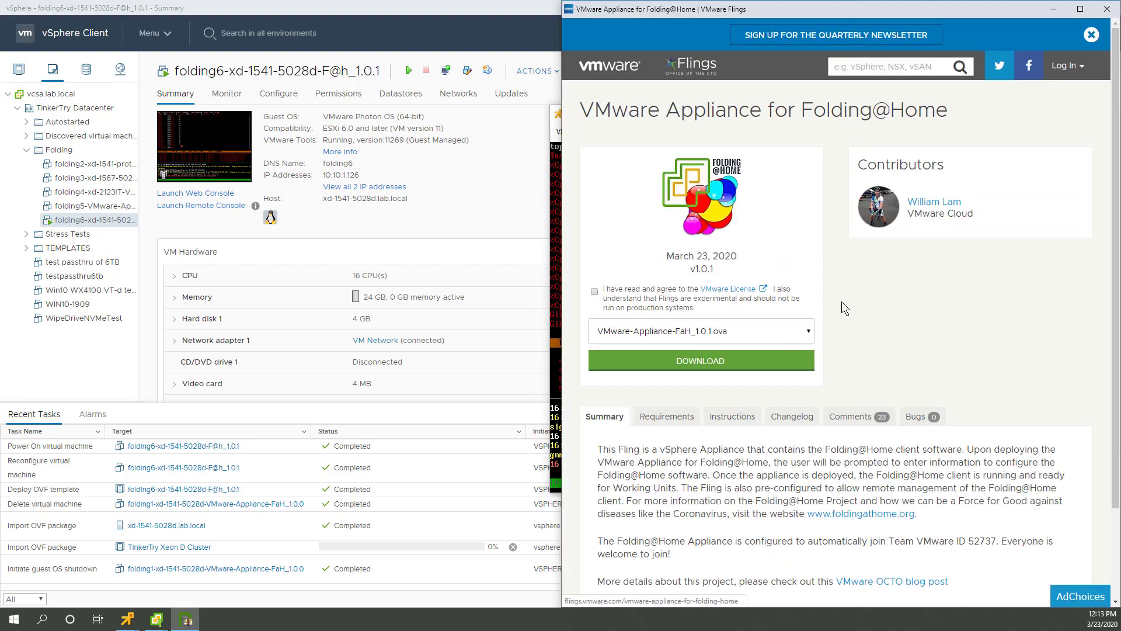
{"action": "left_click", "coordinate": [793, 418]}
{"action": "scroll", "coordinate": [825, 397], "scroll_direction": "down", "scroll_amount": 1}
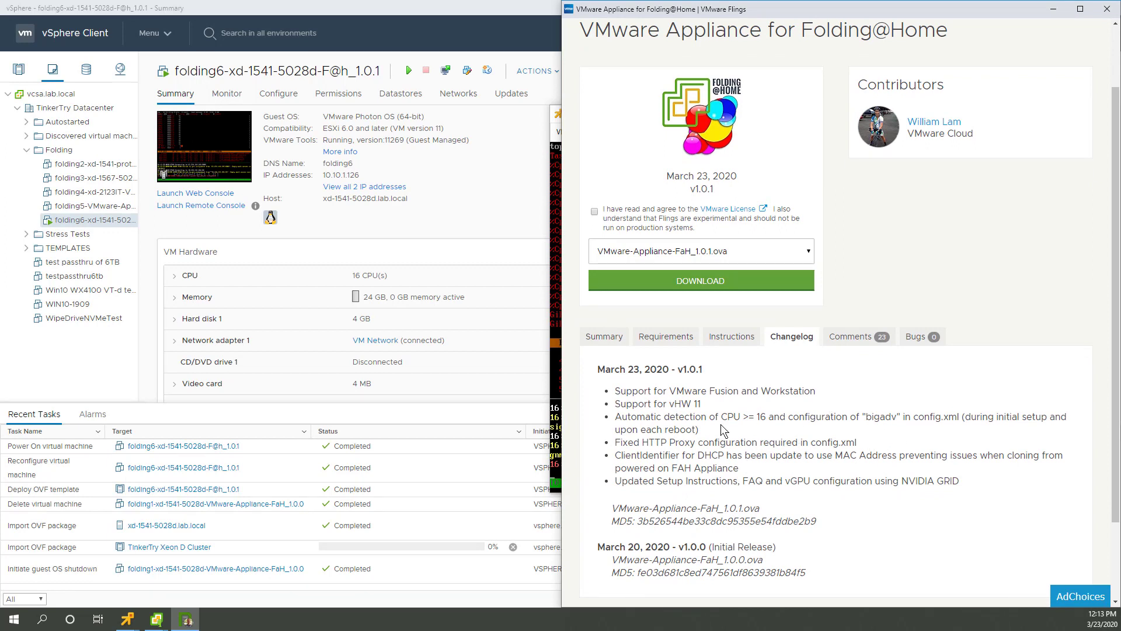
{"action": "left_click_drag", "start_coordinate": [710, 435], "coordinate": [608, 423]}
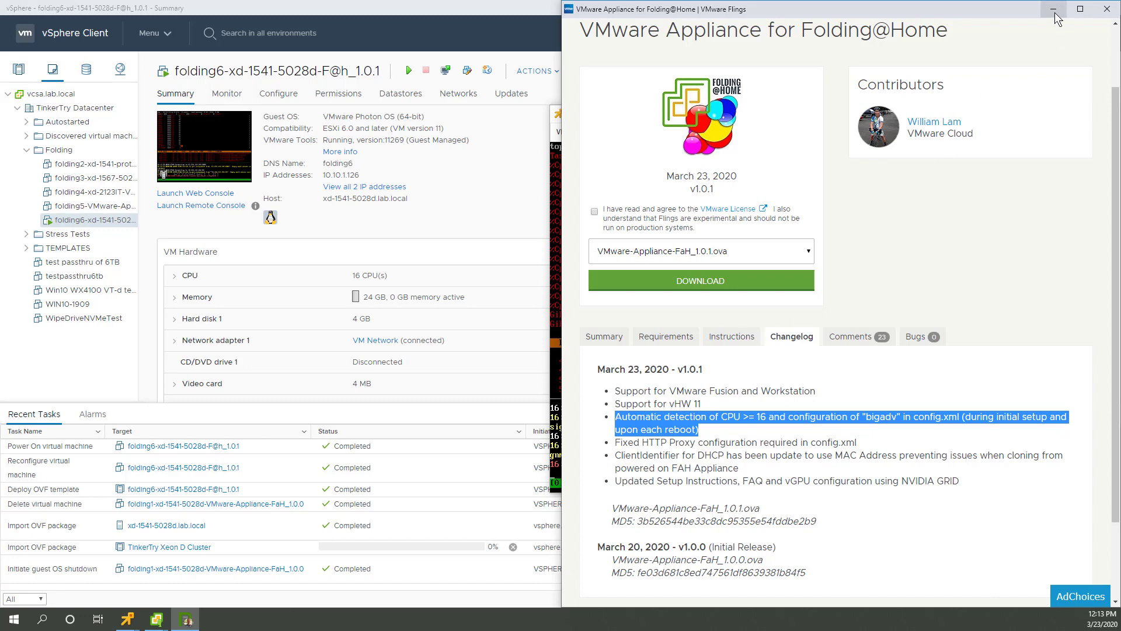
{"action": "scroll", "coordinate": [1002, 187], "scroll_direction": "up", "scroll_amount": 3}
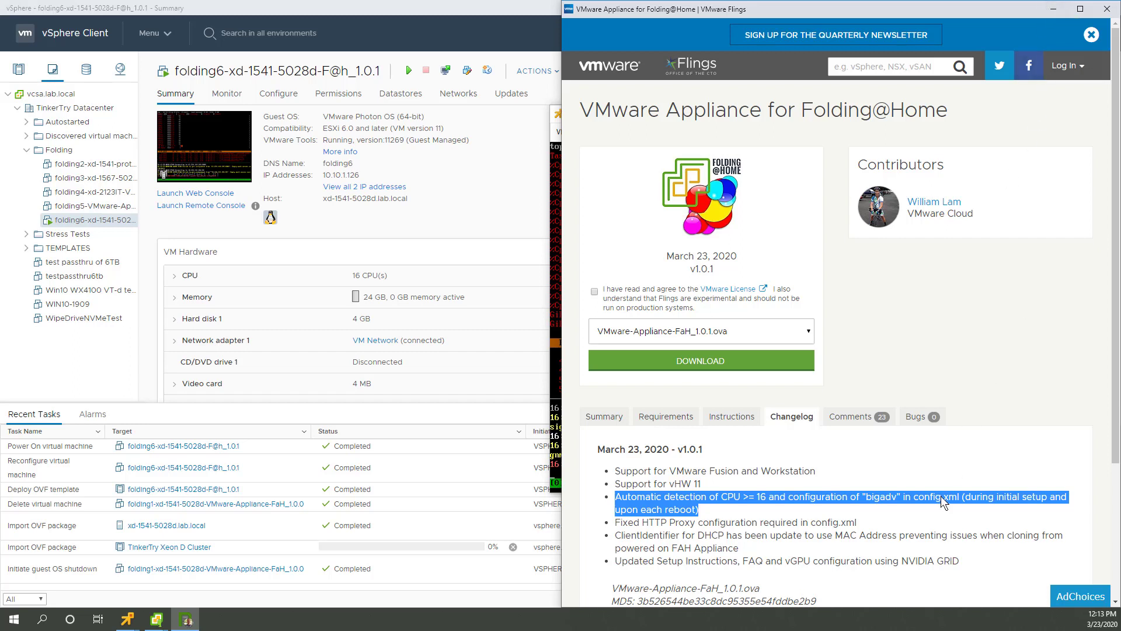
{"action": "left_click_drag", "start_coordinate": [825, 468], "coordinate": [671, 465]}
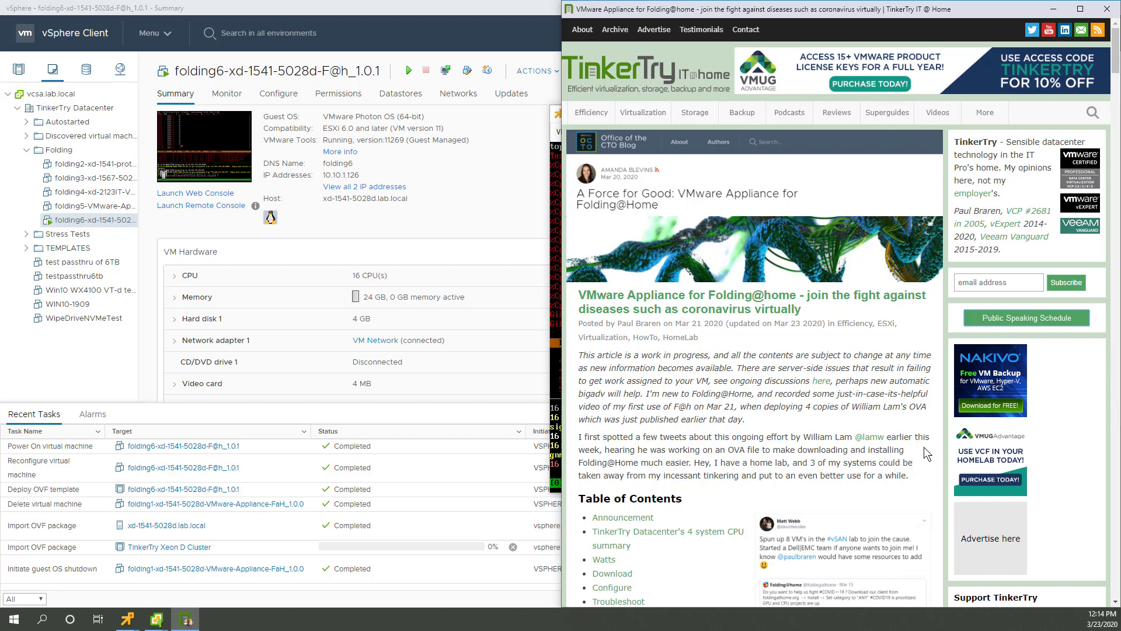
{"action": "scroll", "coordinate": [876, 449], "scroll_direction": "down", "scroll_amount": 2}
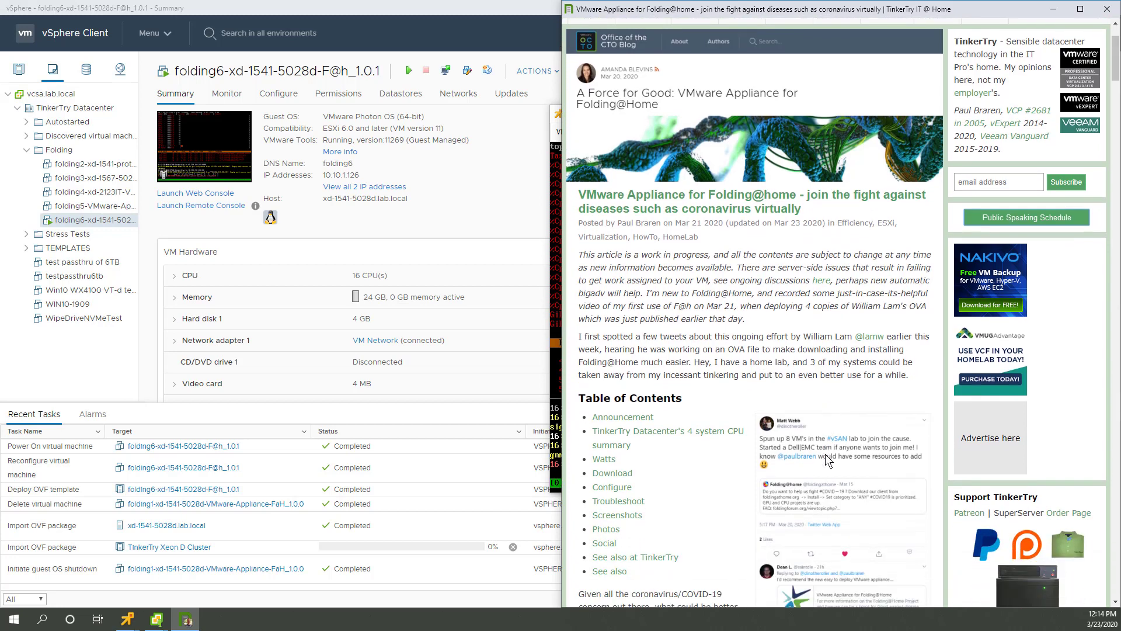
{"action": "scroll", "coordinate": [825, 456], "scroll_direction": "down", "scroll_amount": 2}
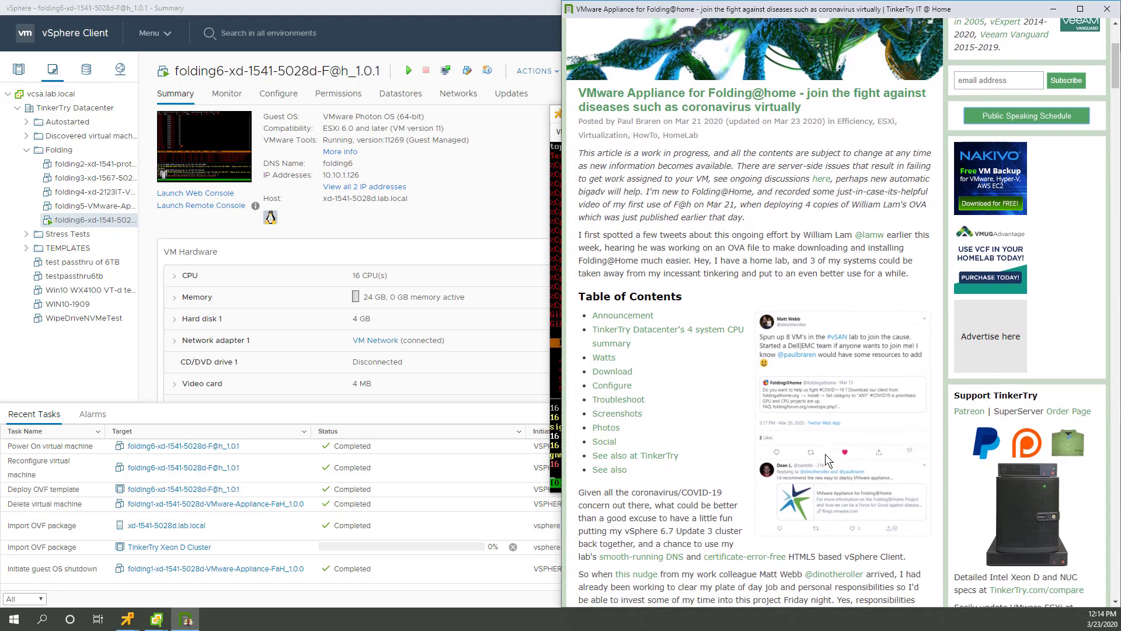
{"action": "scroll", "coordinate": [646, 407], "scroll_direction": "up", "scroll_amount": 4}
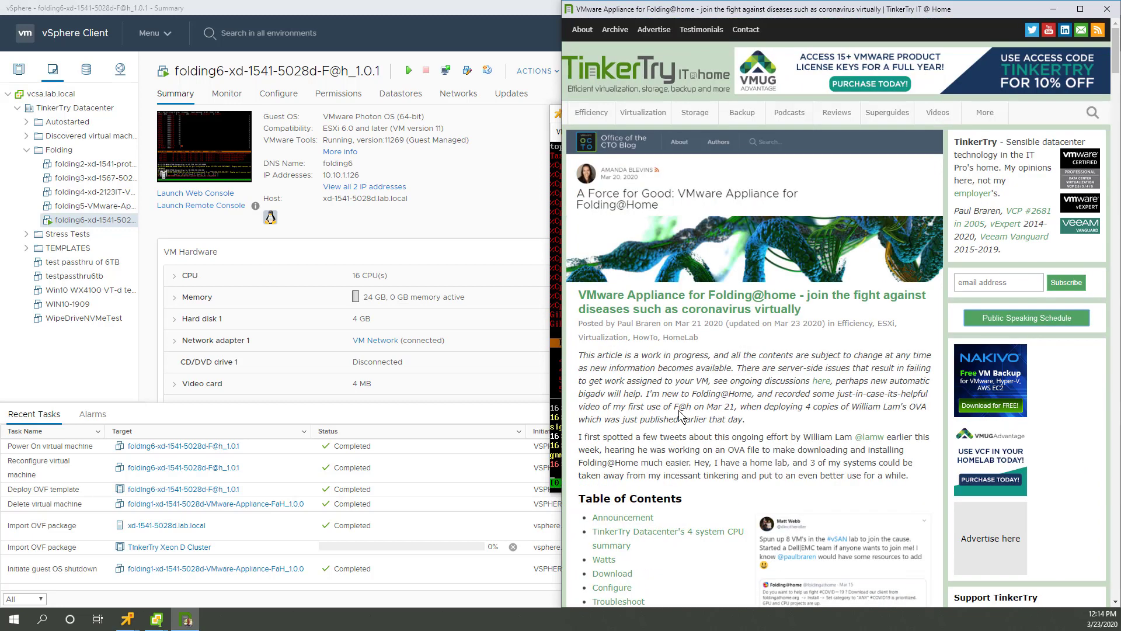